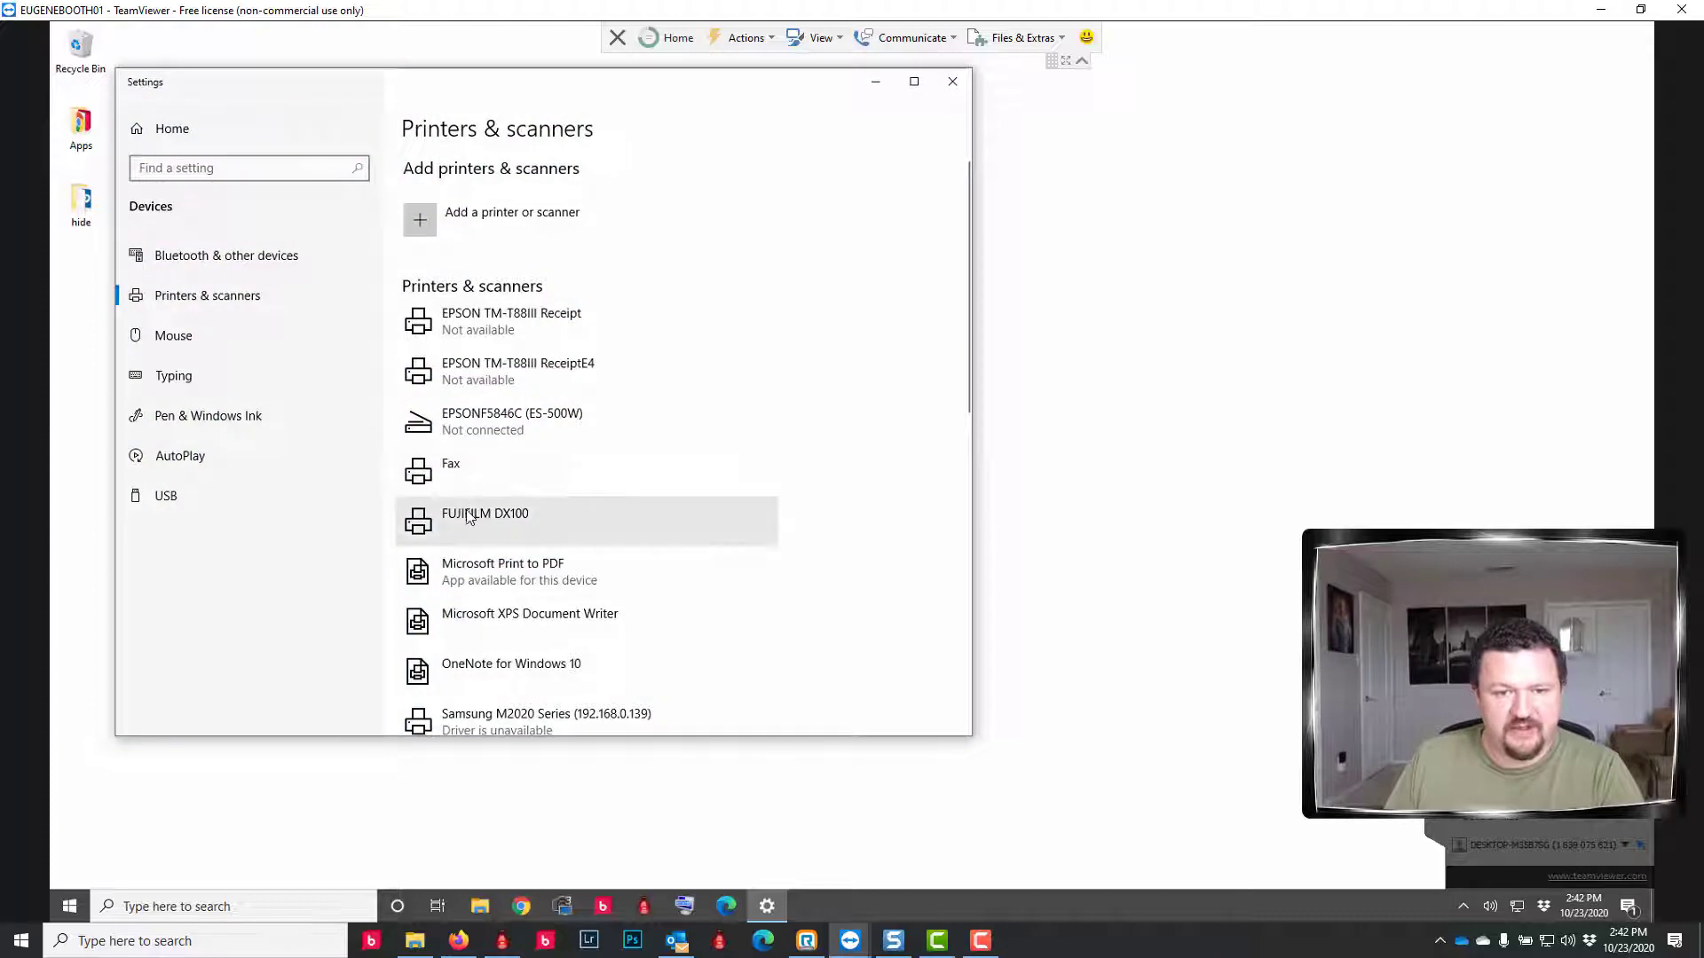
# Share the FUJIFILM DX100 printer on the remote booth computer under the share name FUJIFILM DX100.
pyautogui.click(469, 519)
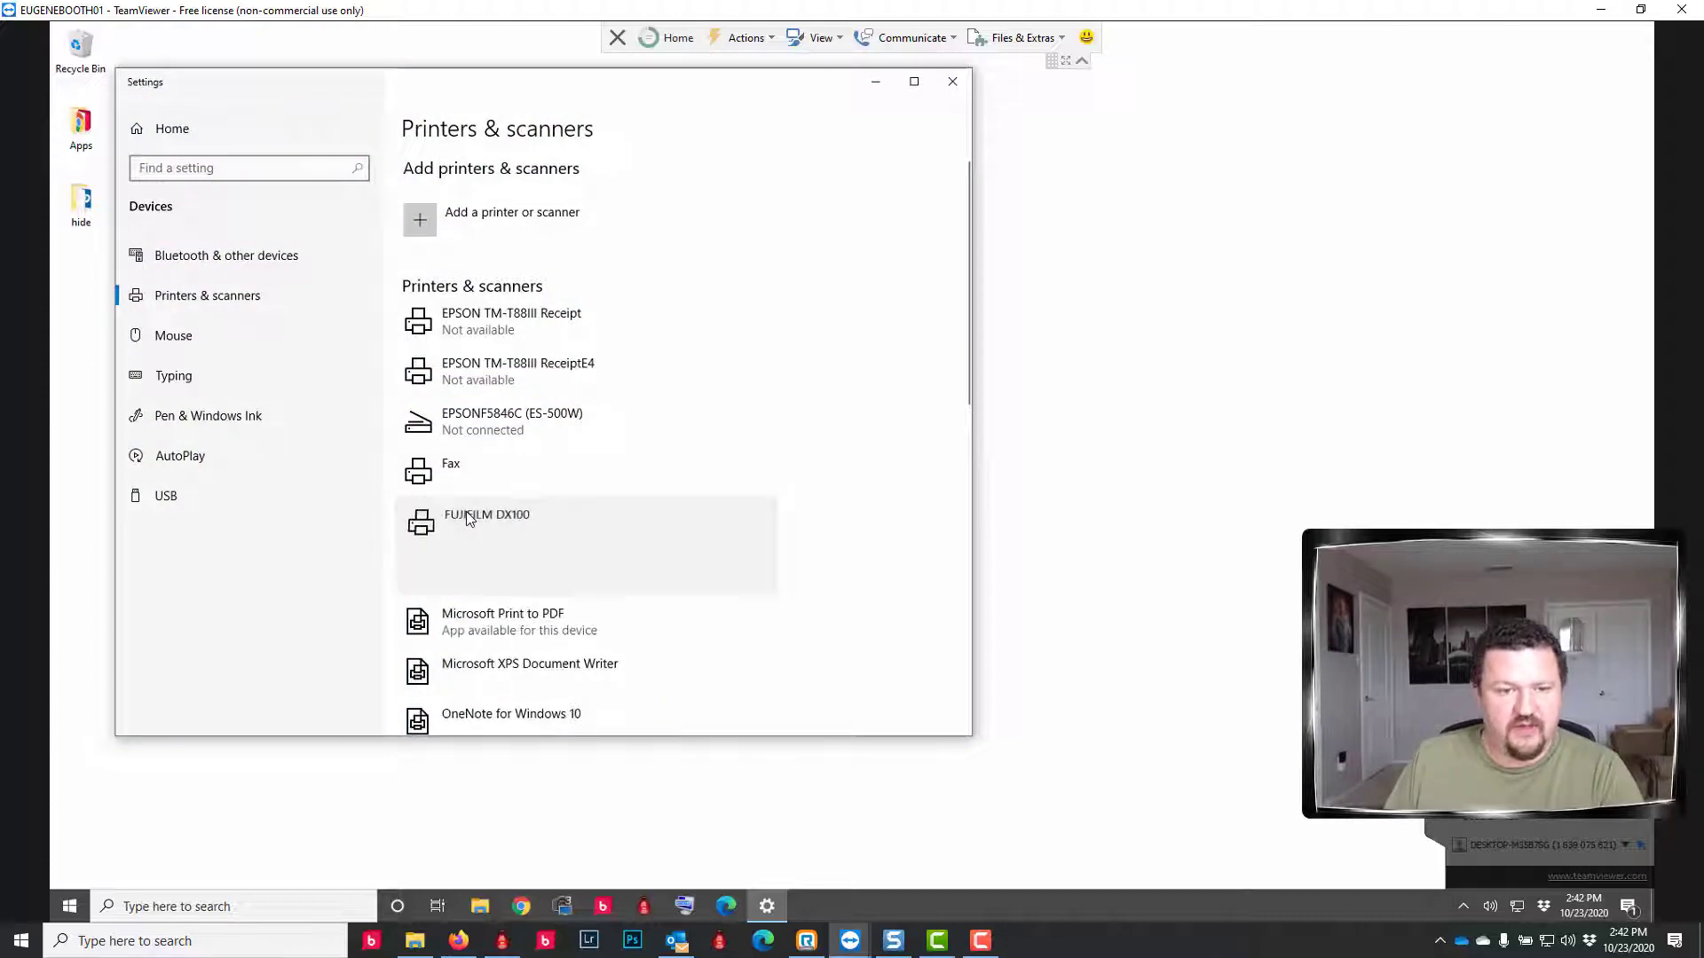
pyautogui.click(614, 575)
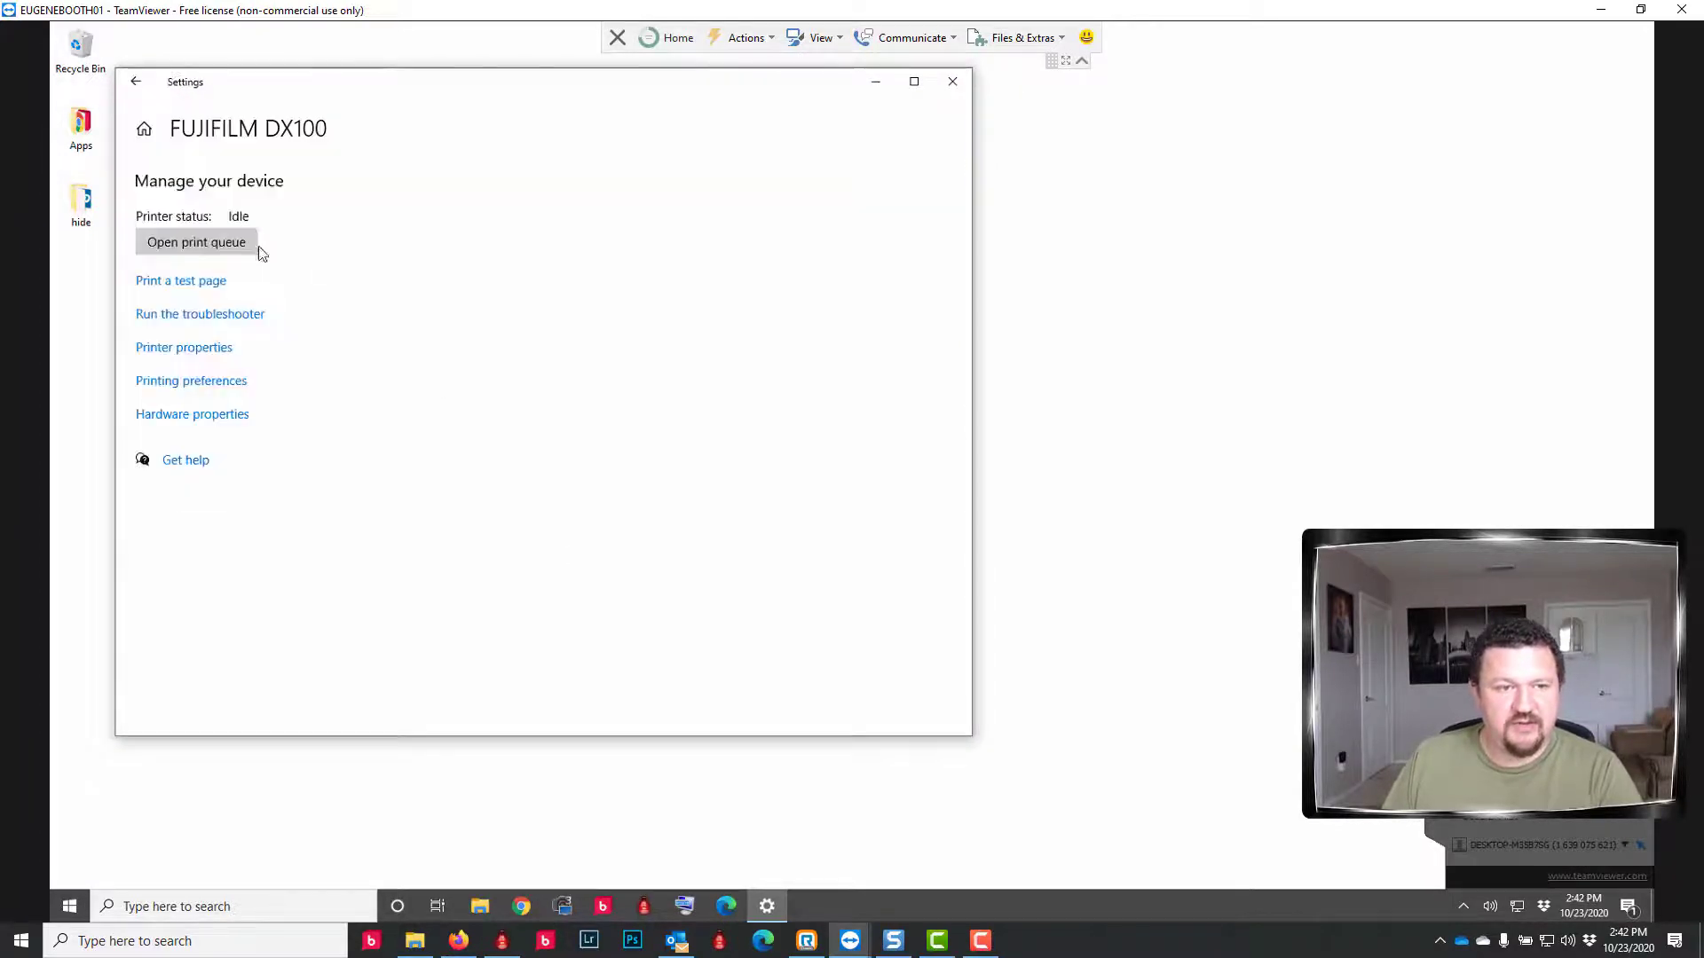
pyautogui.click(177, 358)
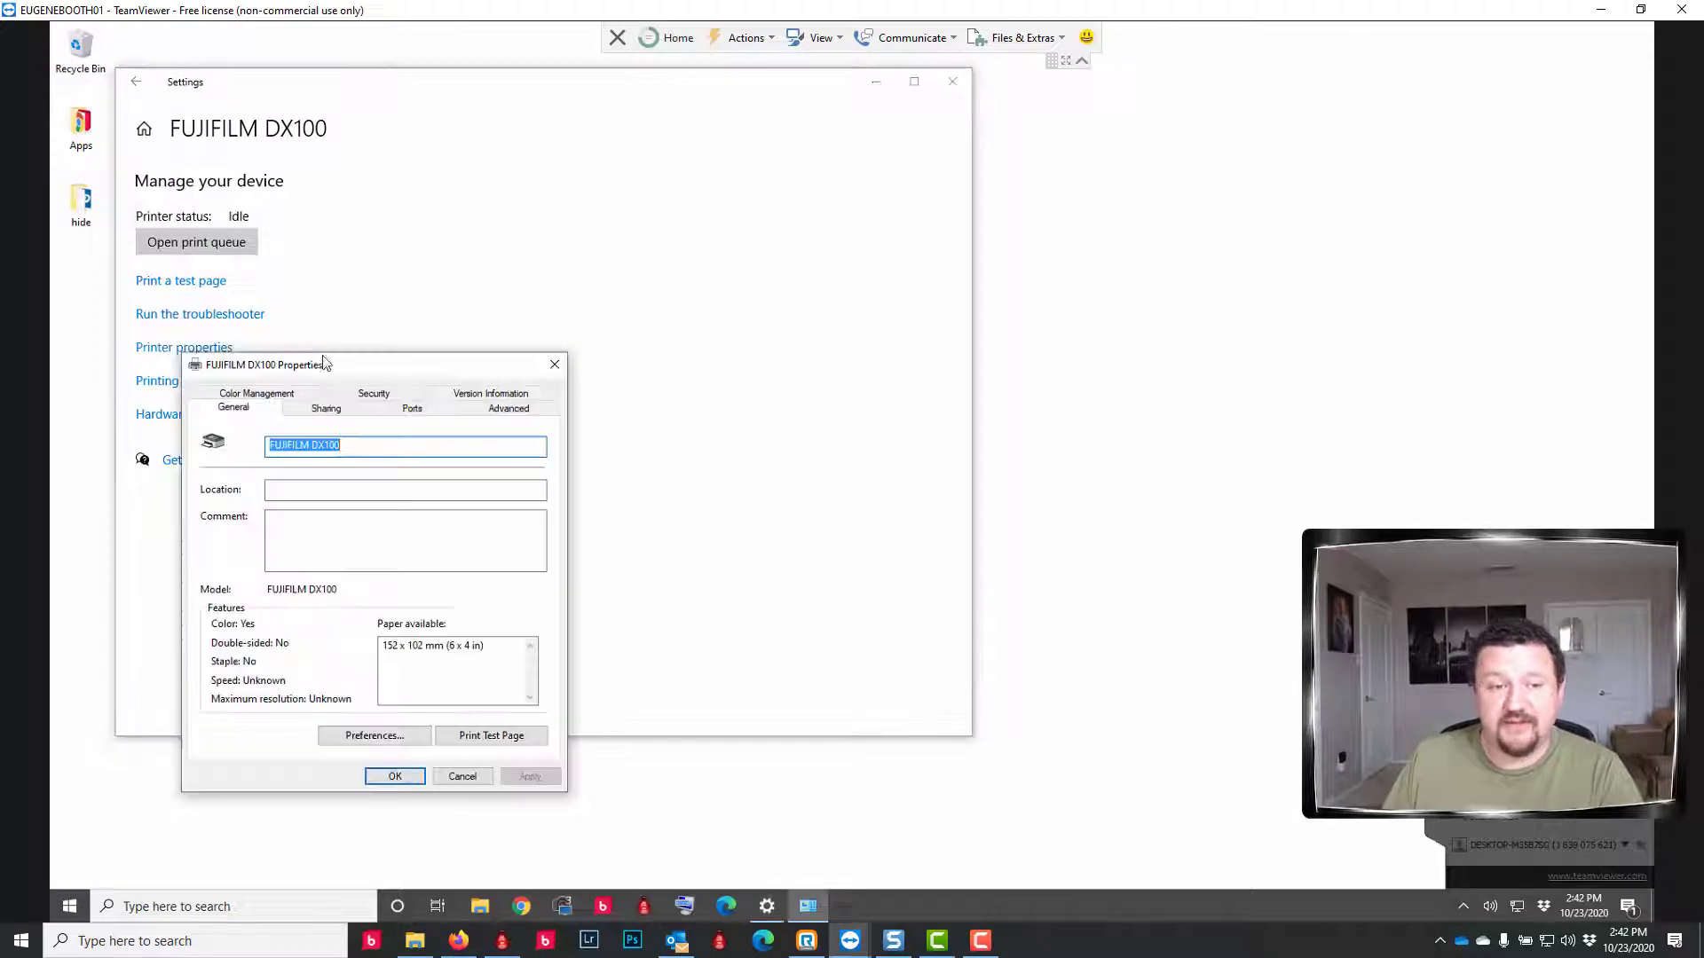
pyautogui.click(325, 409)
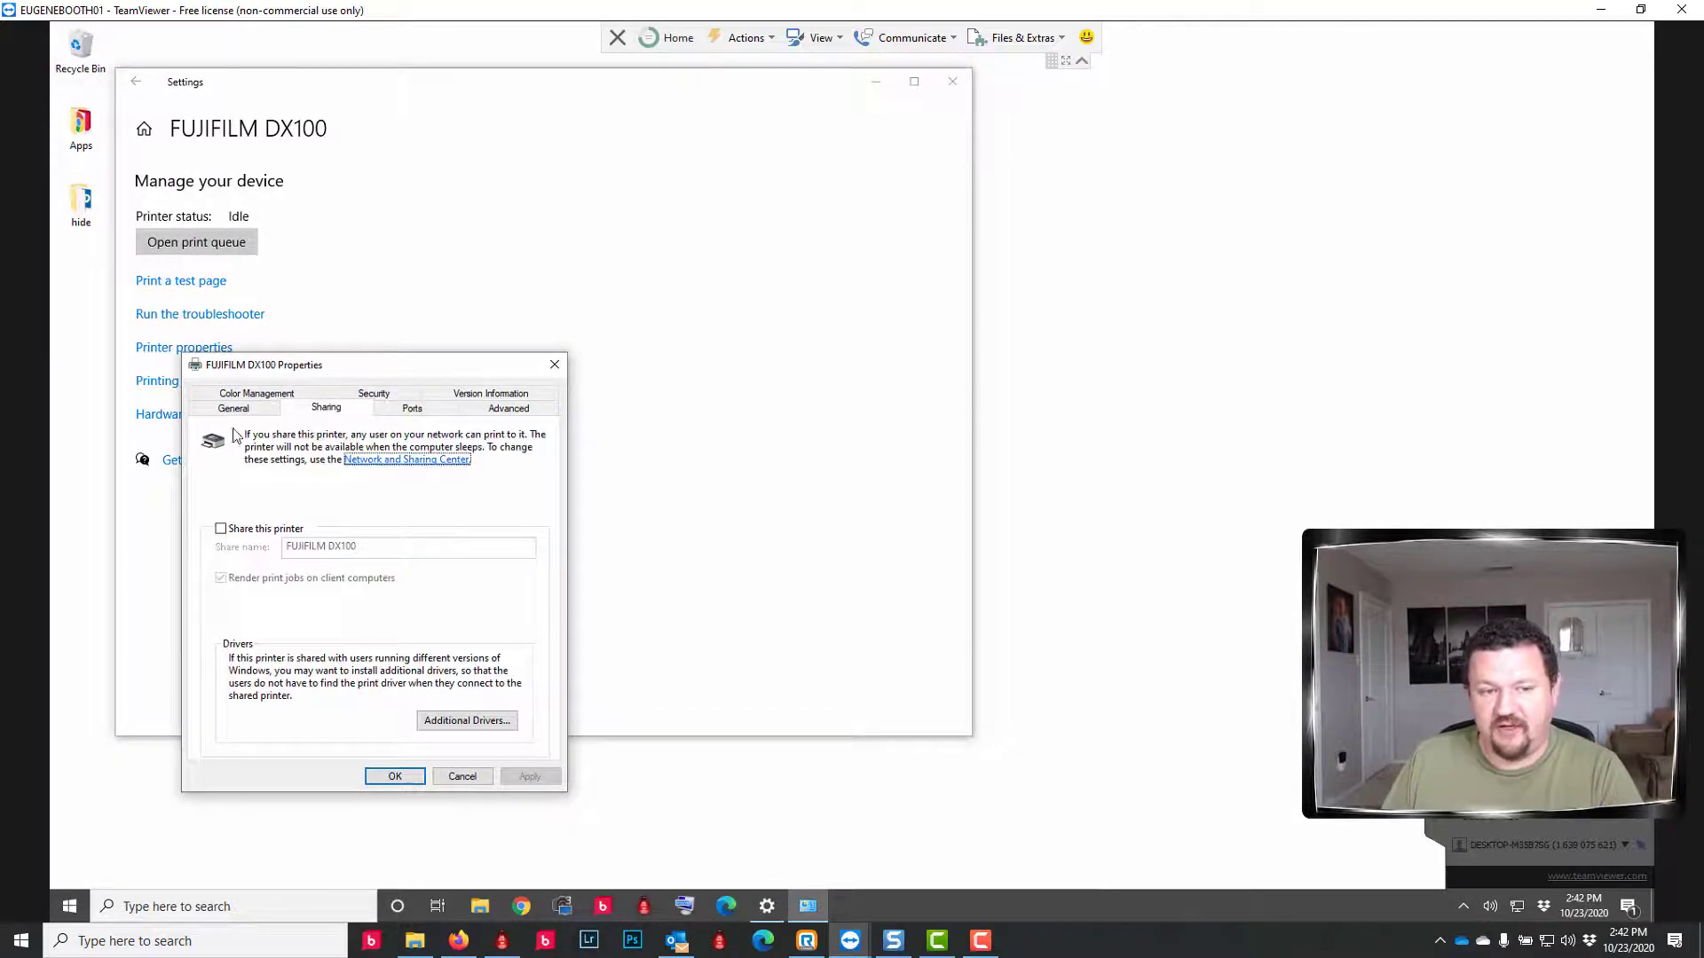
pyautogui.click(221, 529)
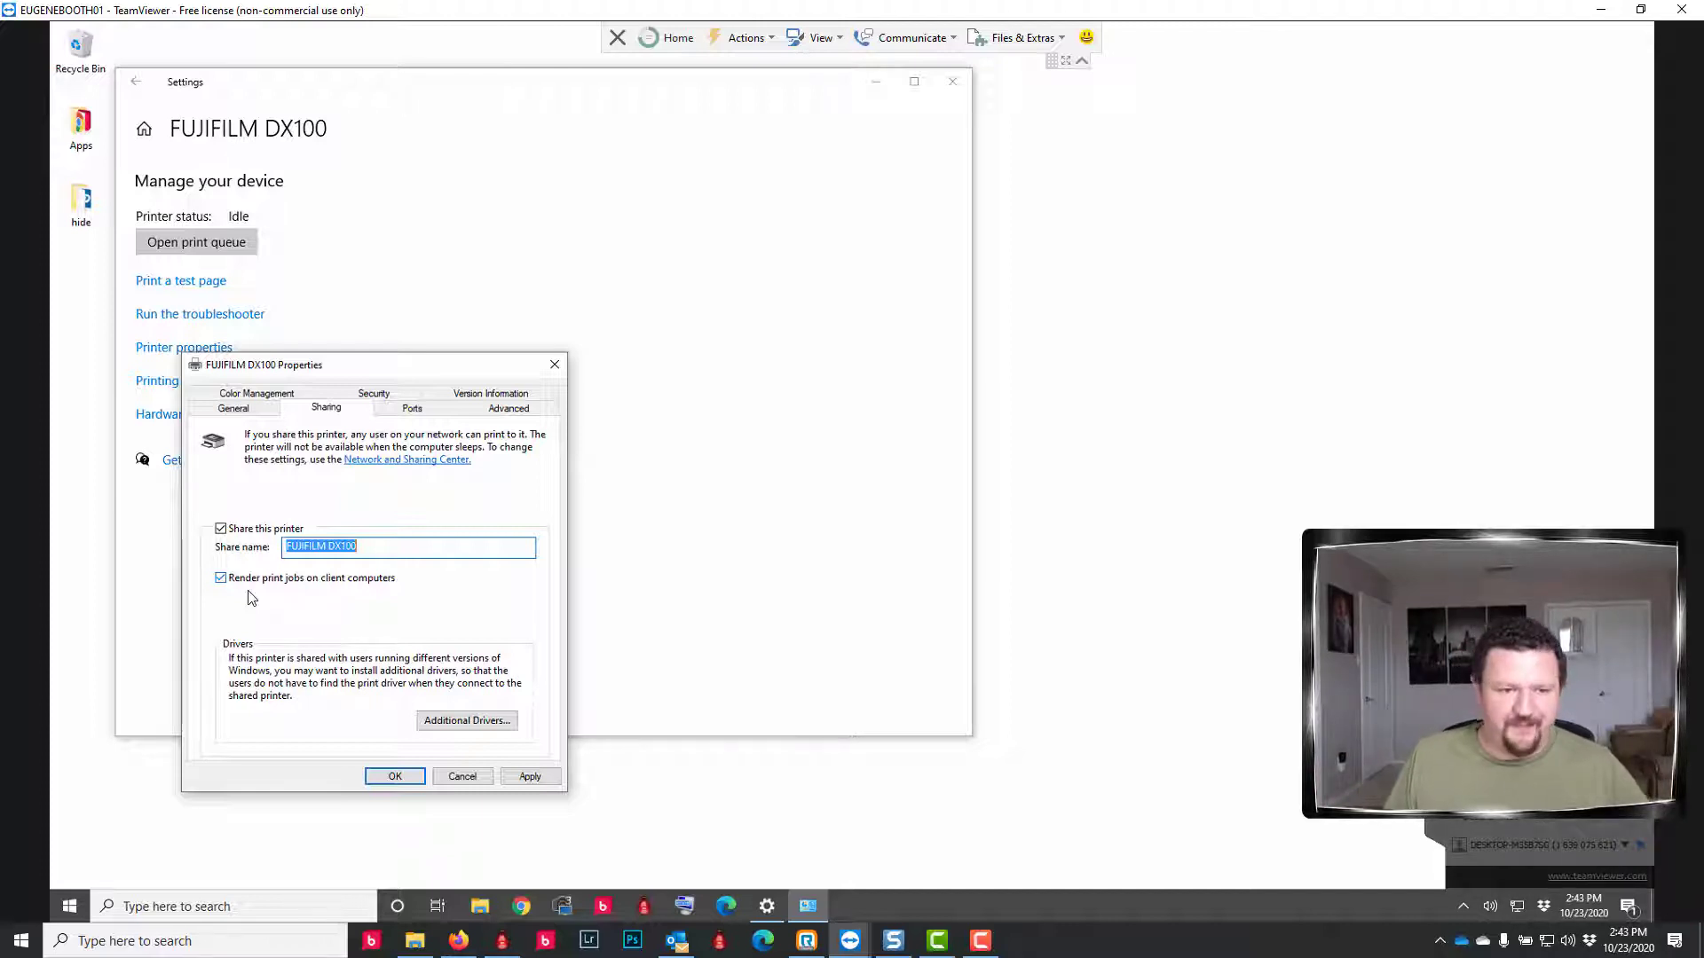
pyautogui.click(398, 779)
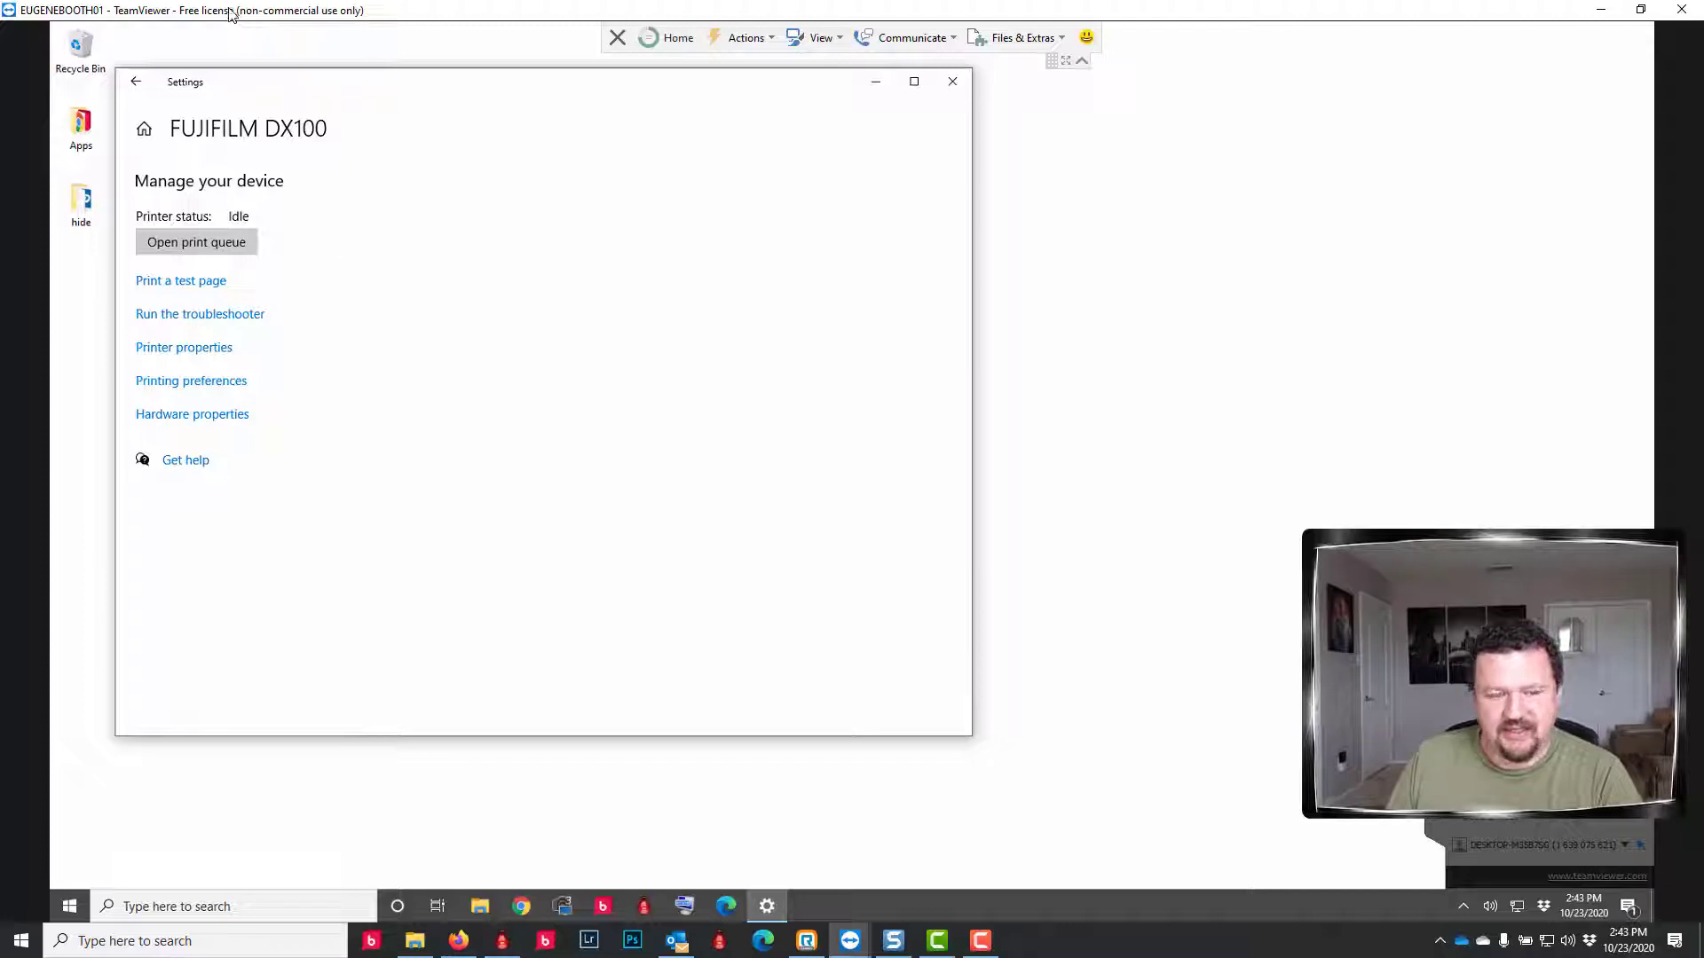
# Minimize the remote session and browse to the network computer \\eugenebooth01 in File Explorer on the local PC.
pyautogui.click(1600, 11)
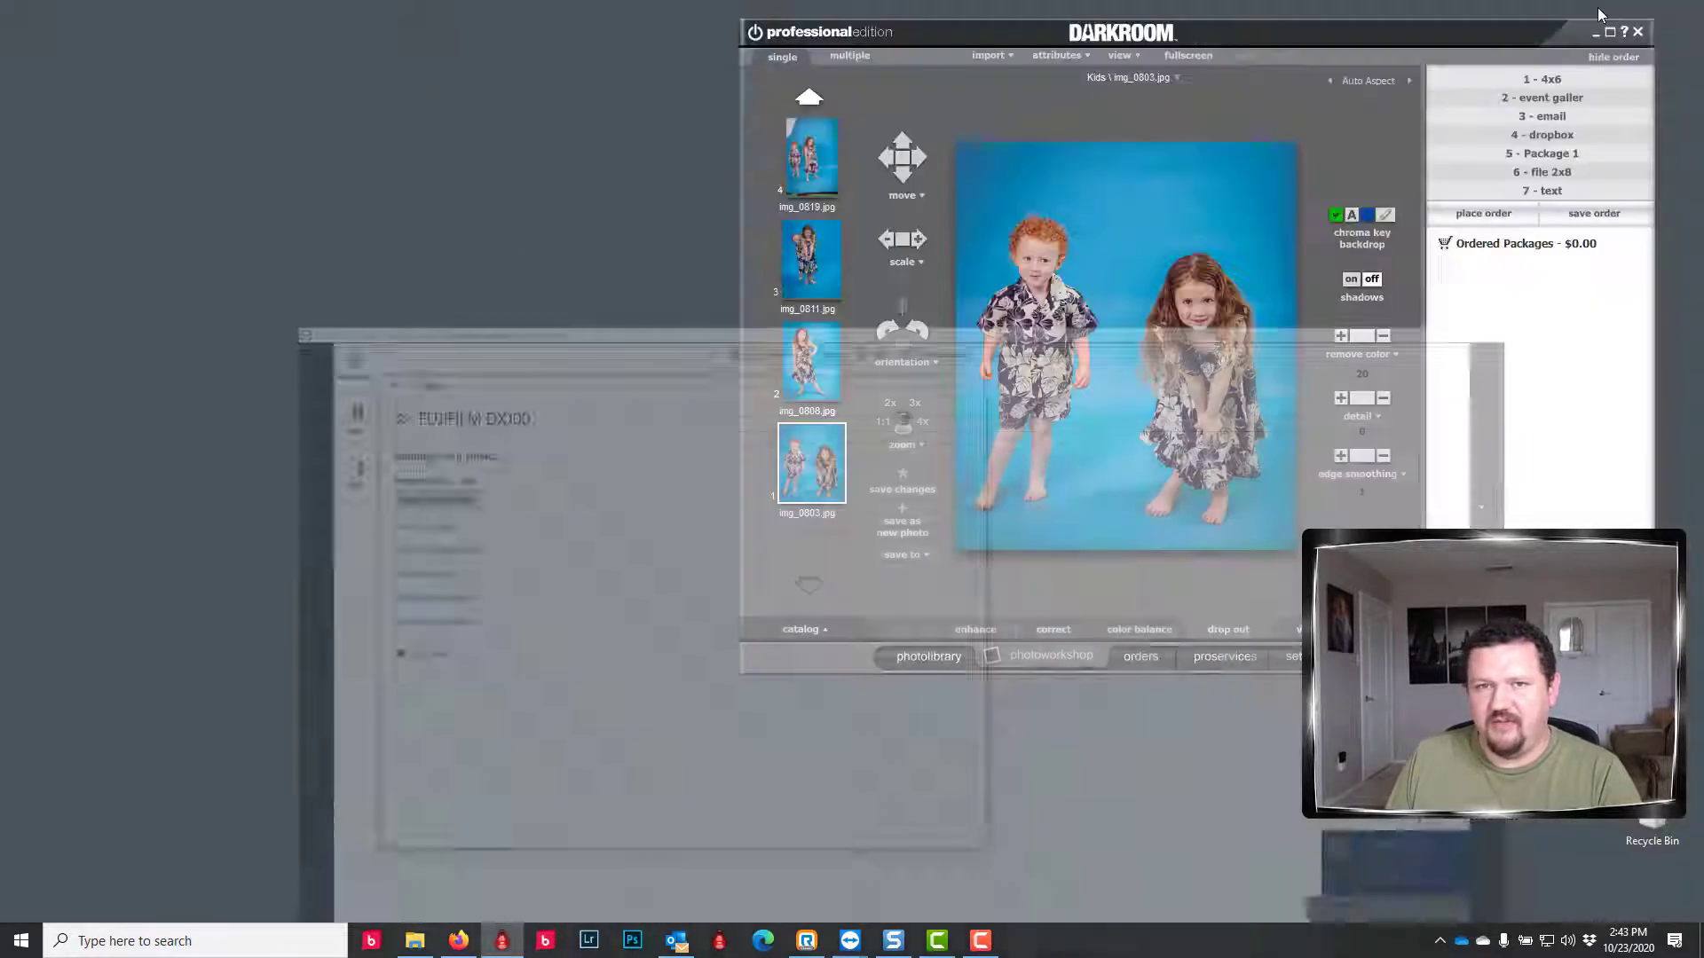
pyautogui.click(414, 943)
pyautogui.moveTo(943, 87); pyautogui.dragTo(373, 109)
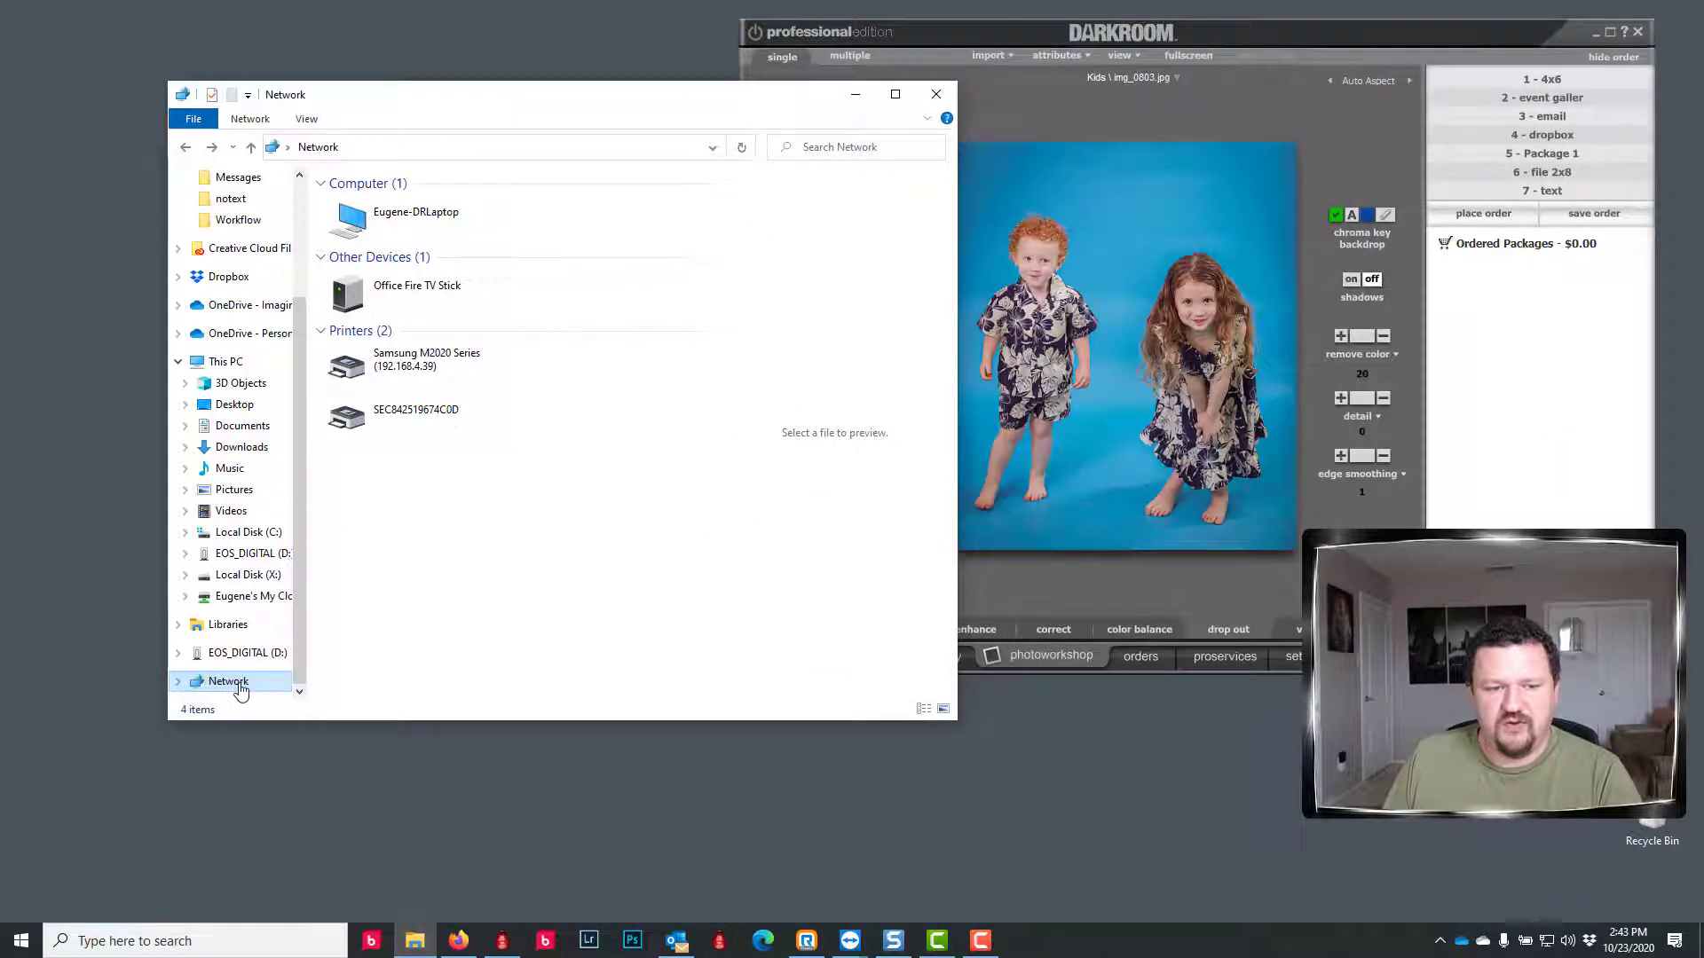
pyautogui.click(391, 147)
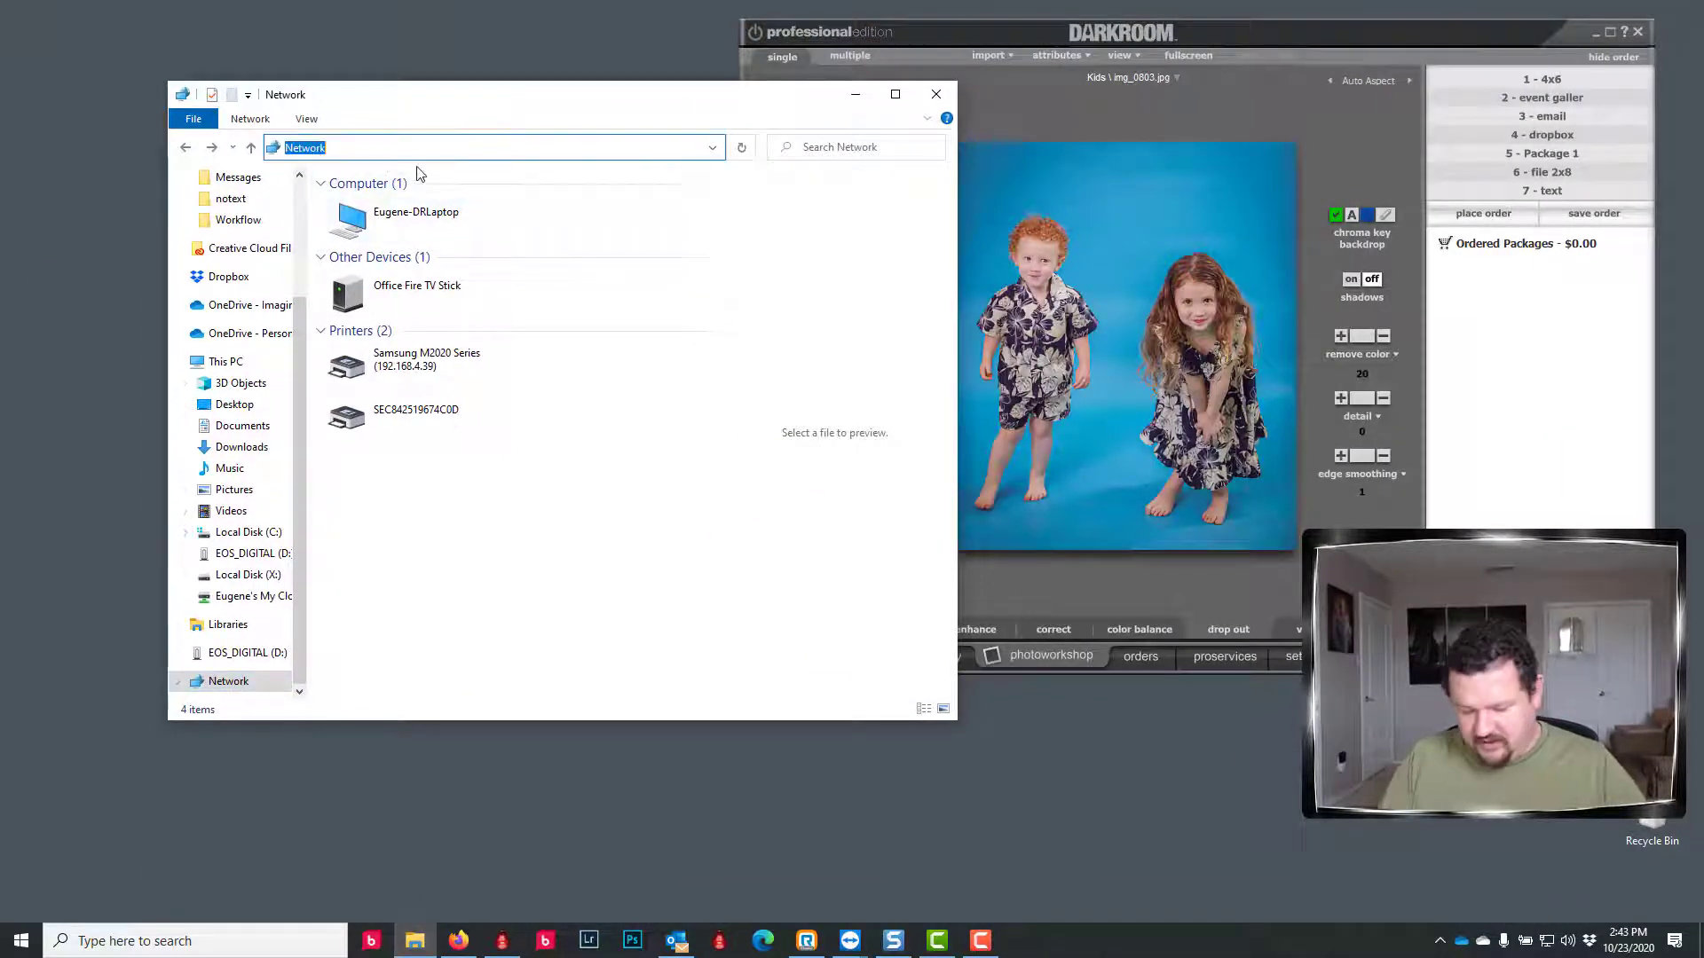
pyautogui.write('\\eugenebooth01')
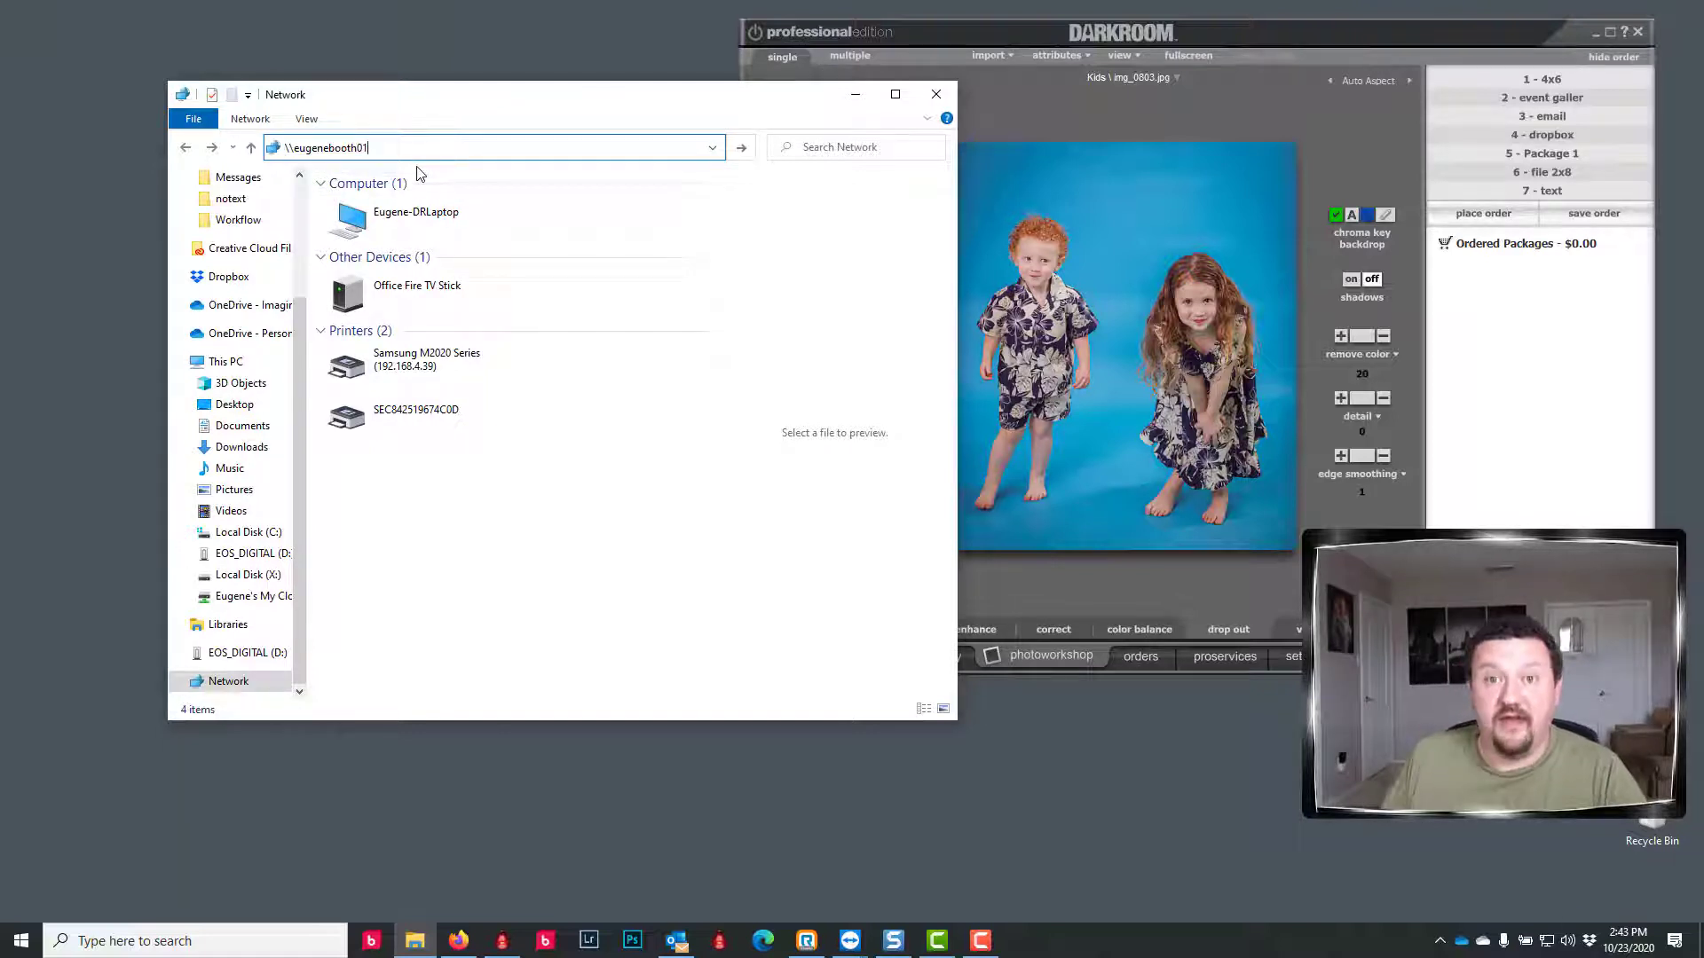
pyautogui.press('Return')
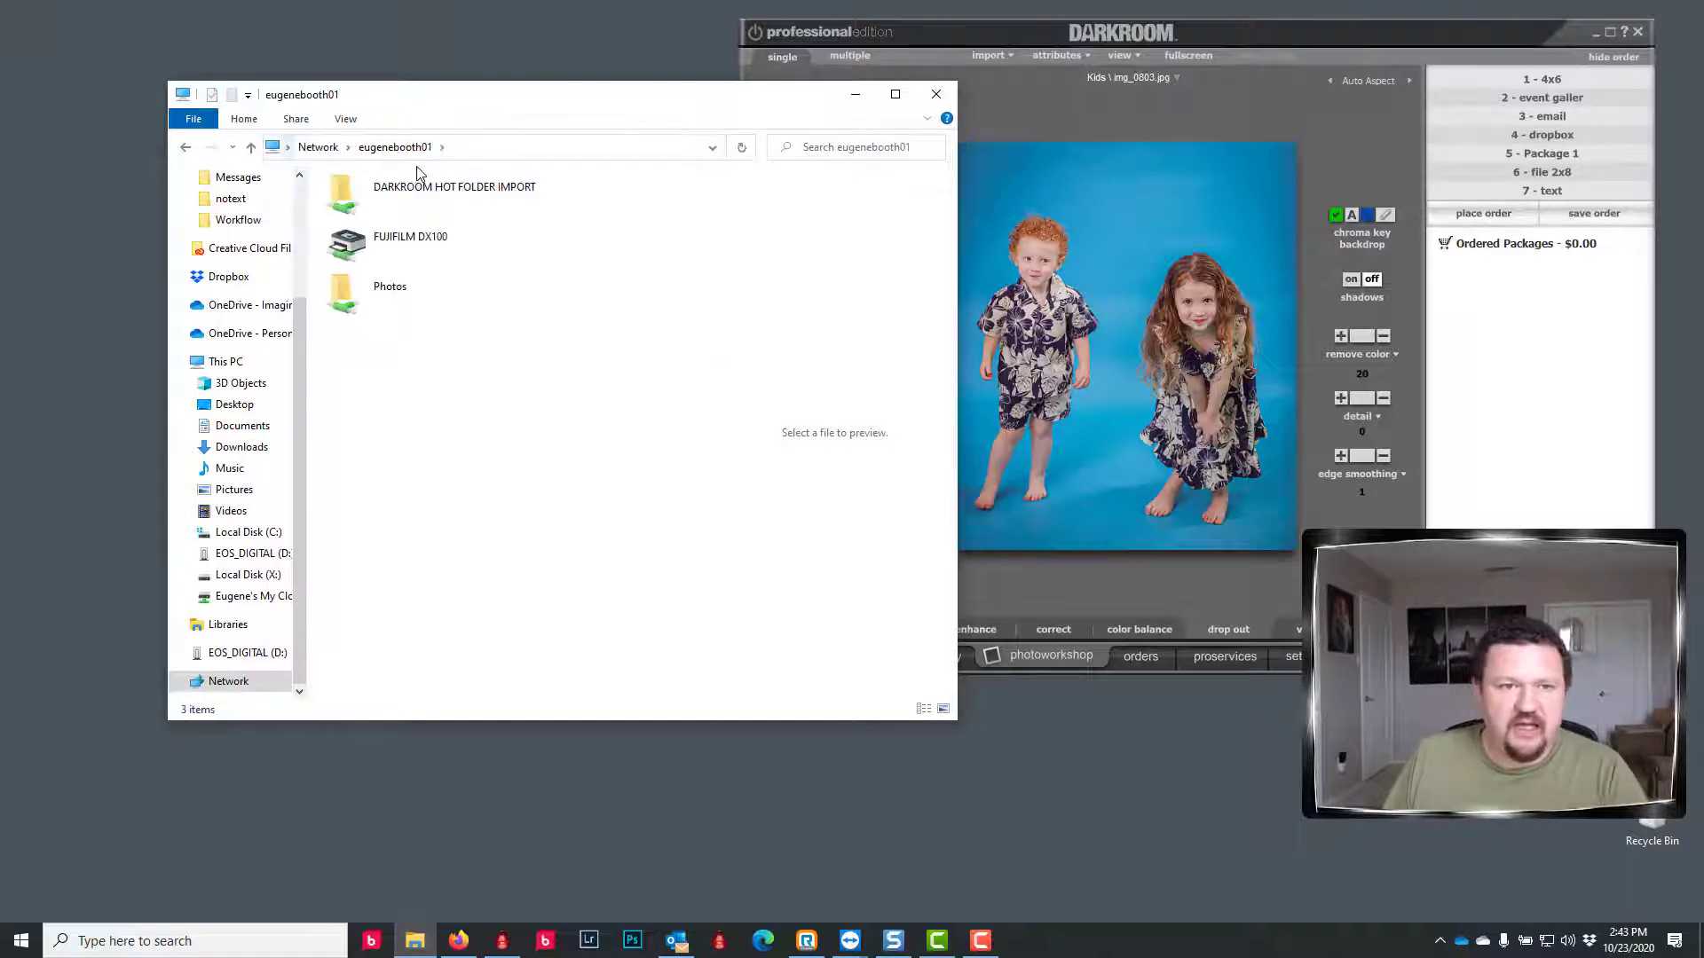
# Connect to the shared FUJIFILM DX100 printer on eugenebooth01 and close its print queue.
pyautogui.click(404, 236)
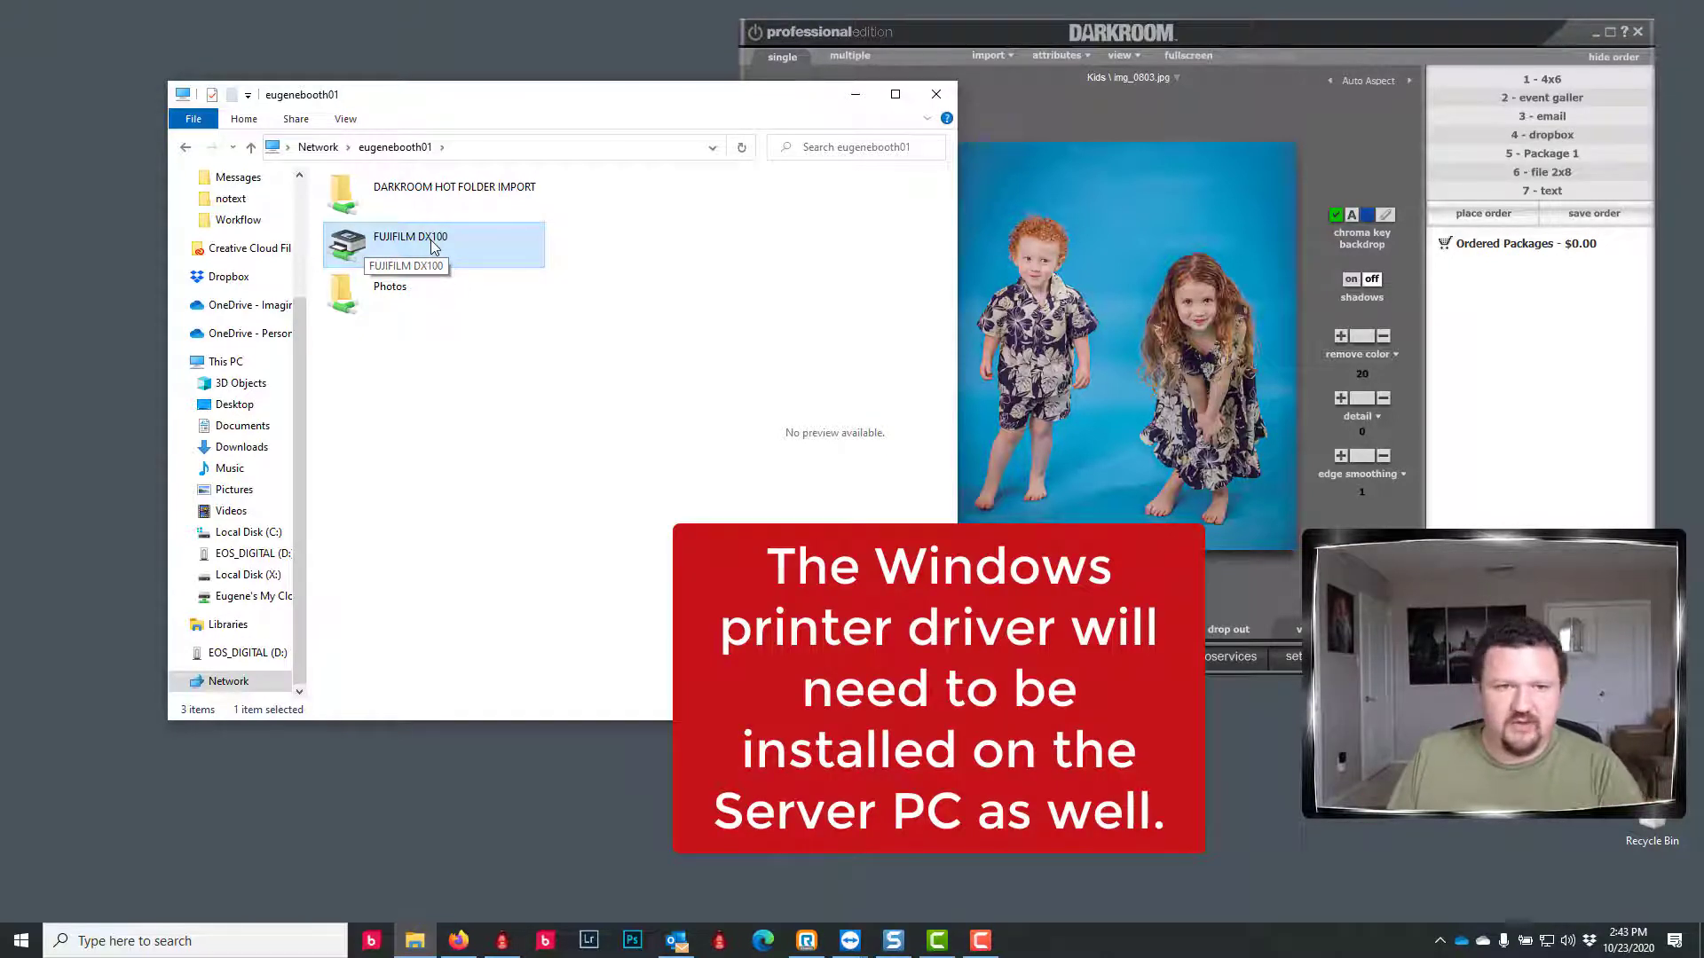
pyautogui.doubleClick(432, 246)
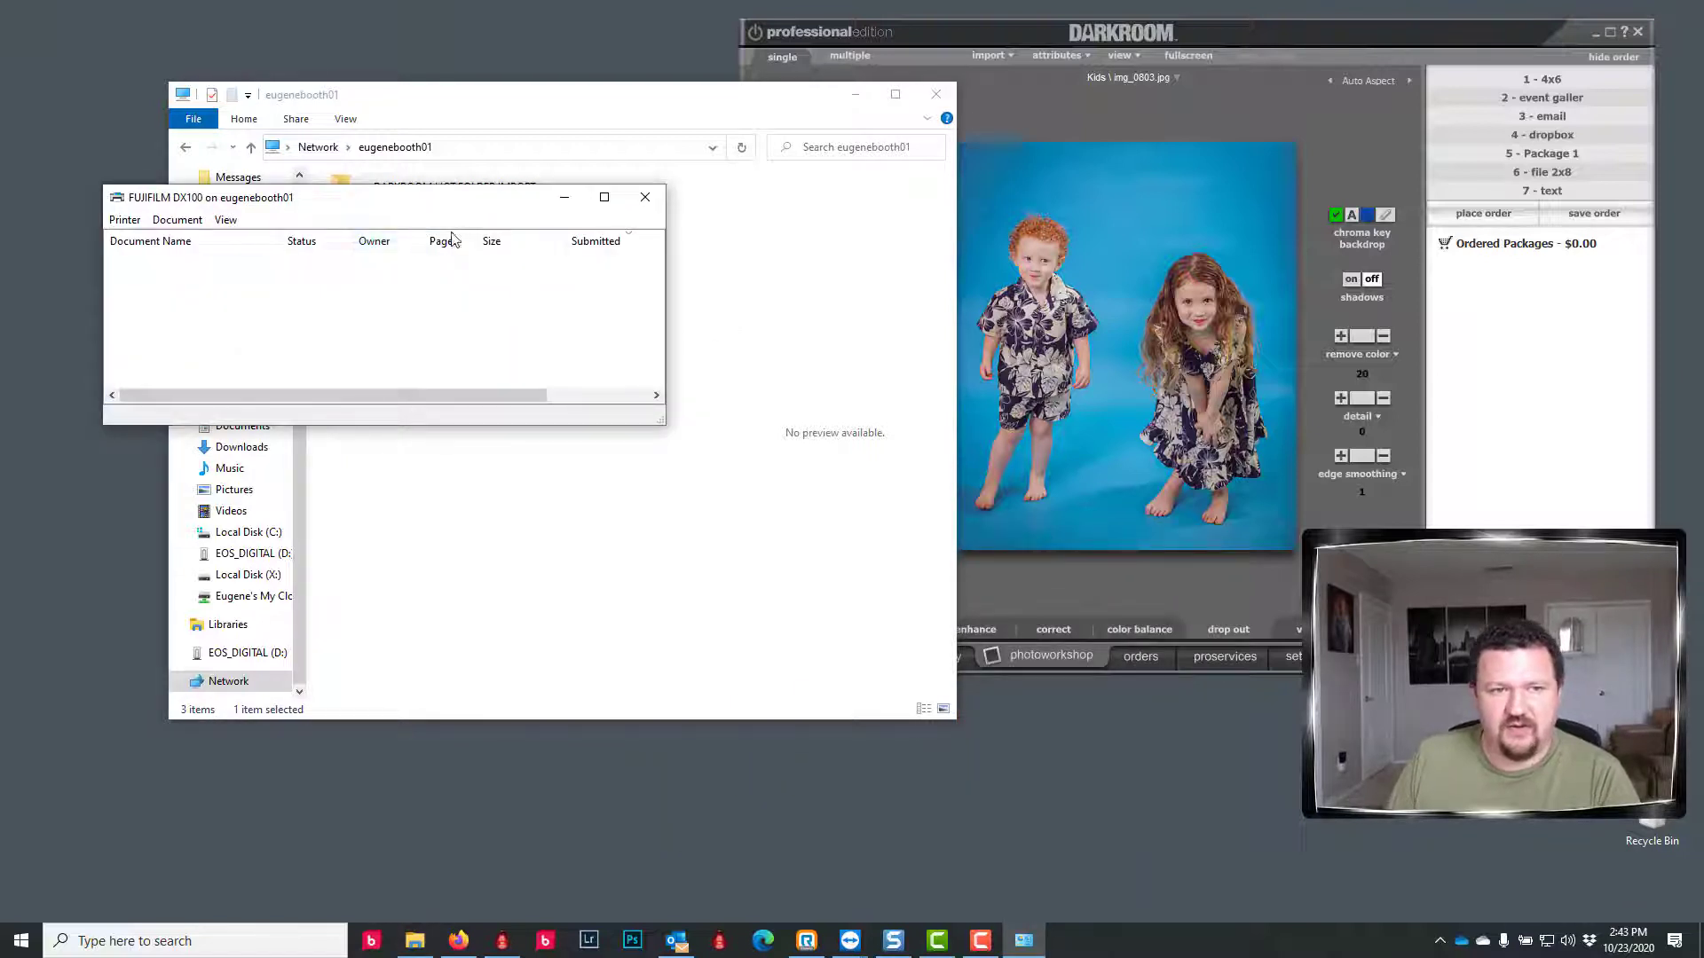
pyautogui.click(650, 204)
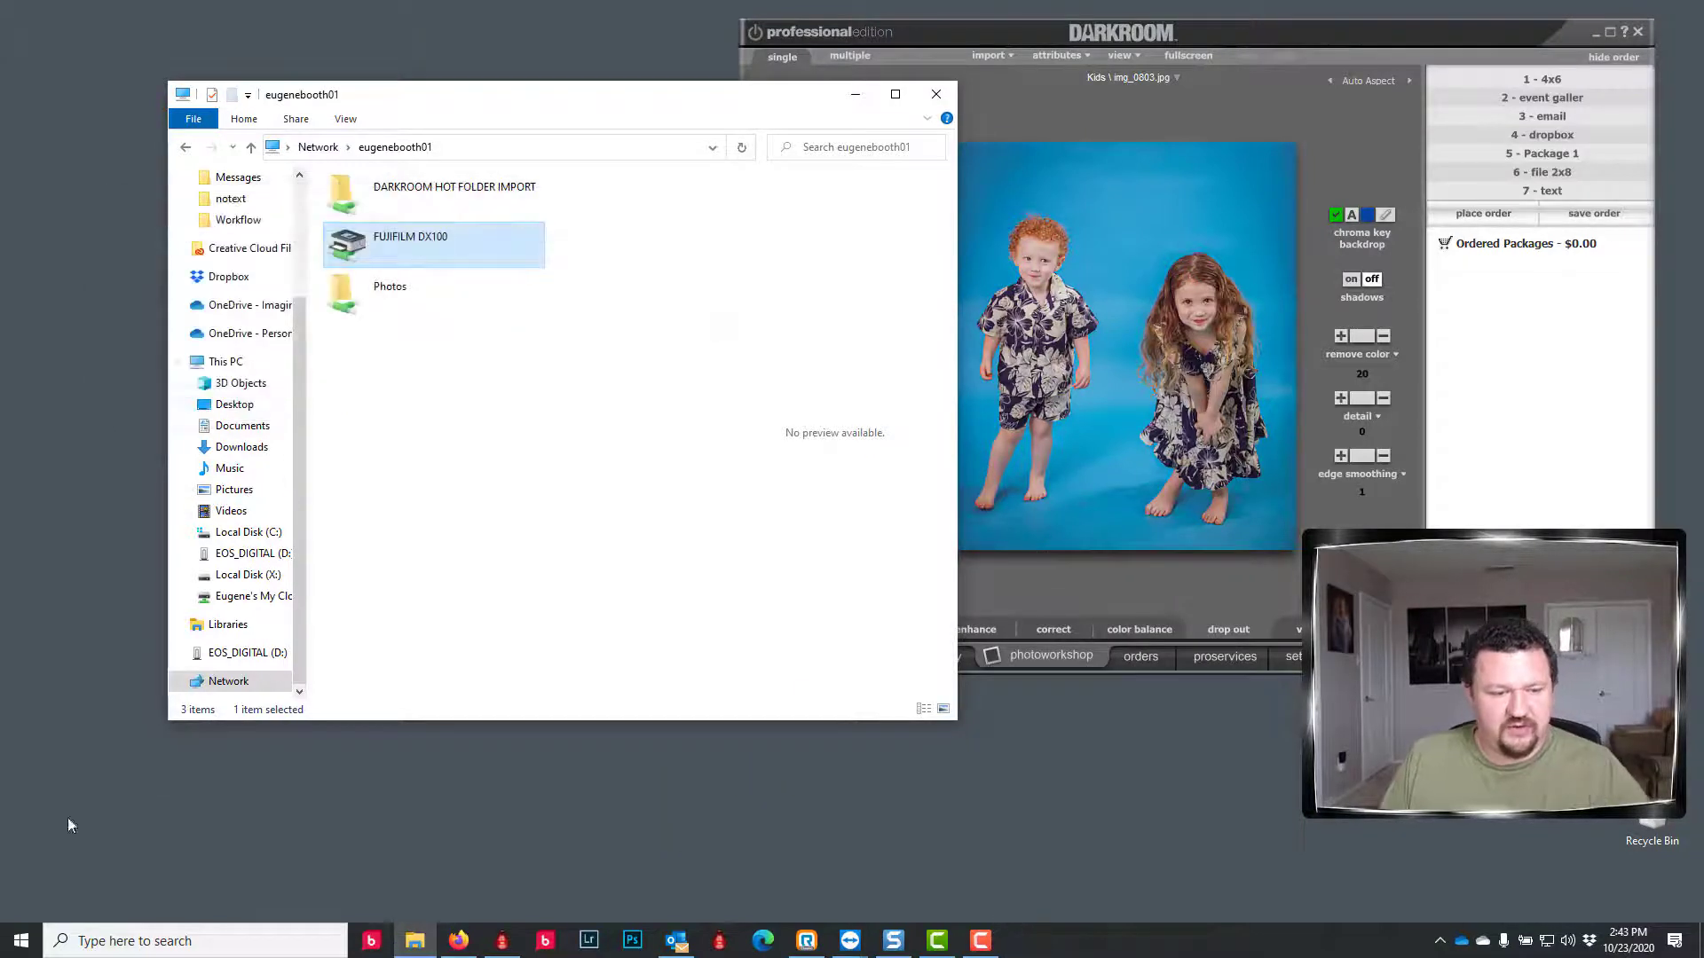
# Check the local Printers & scanners settings for the shared FUJIFILM DX100, and minimize Settings.
pyautogui.click(24, 931)
pyautogui.write('print')
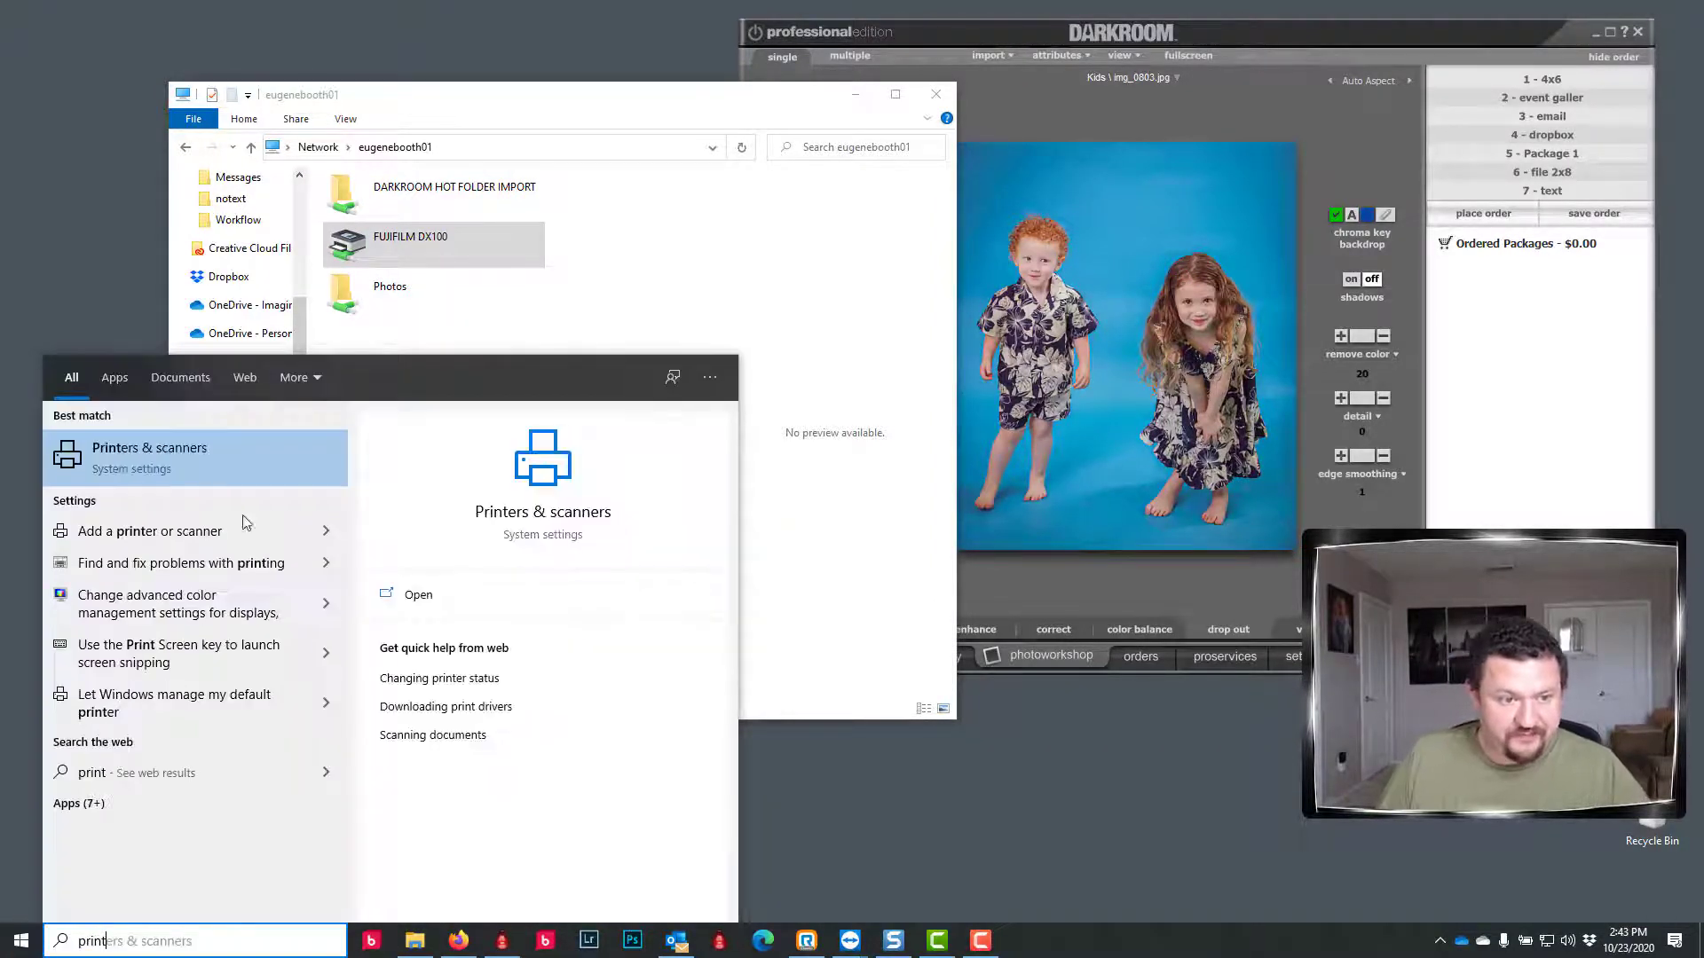
pyautogui.click(215, 459)
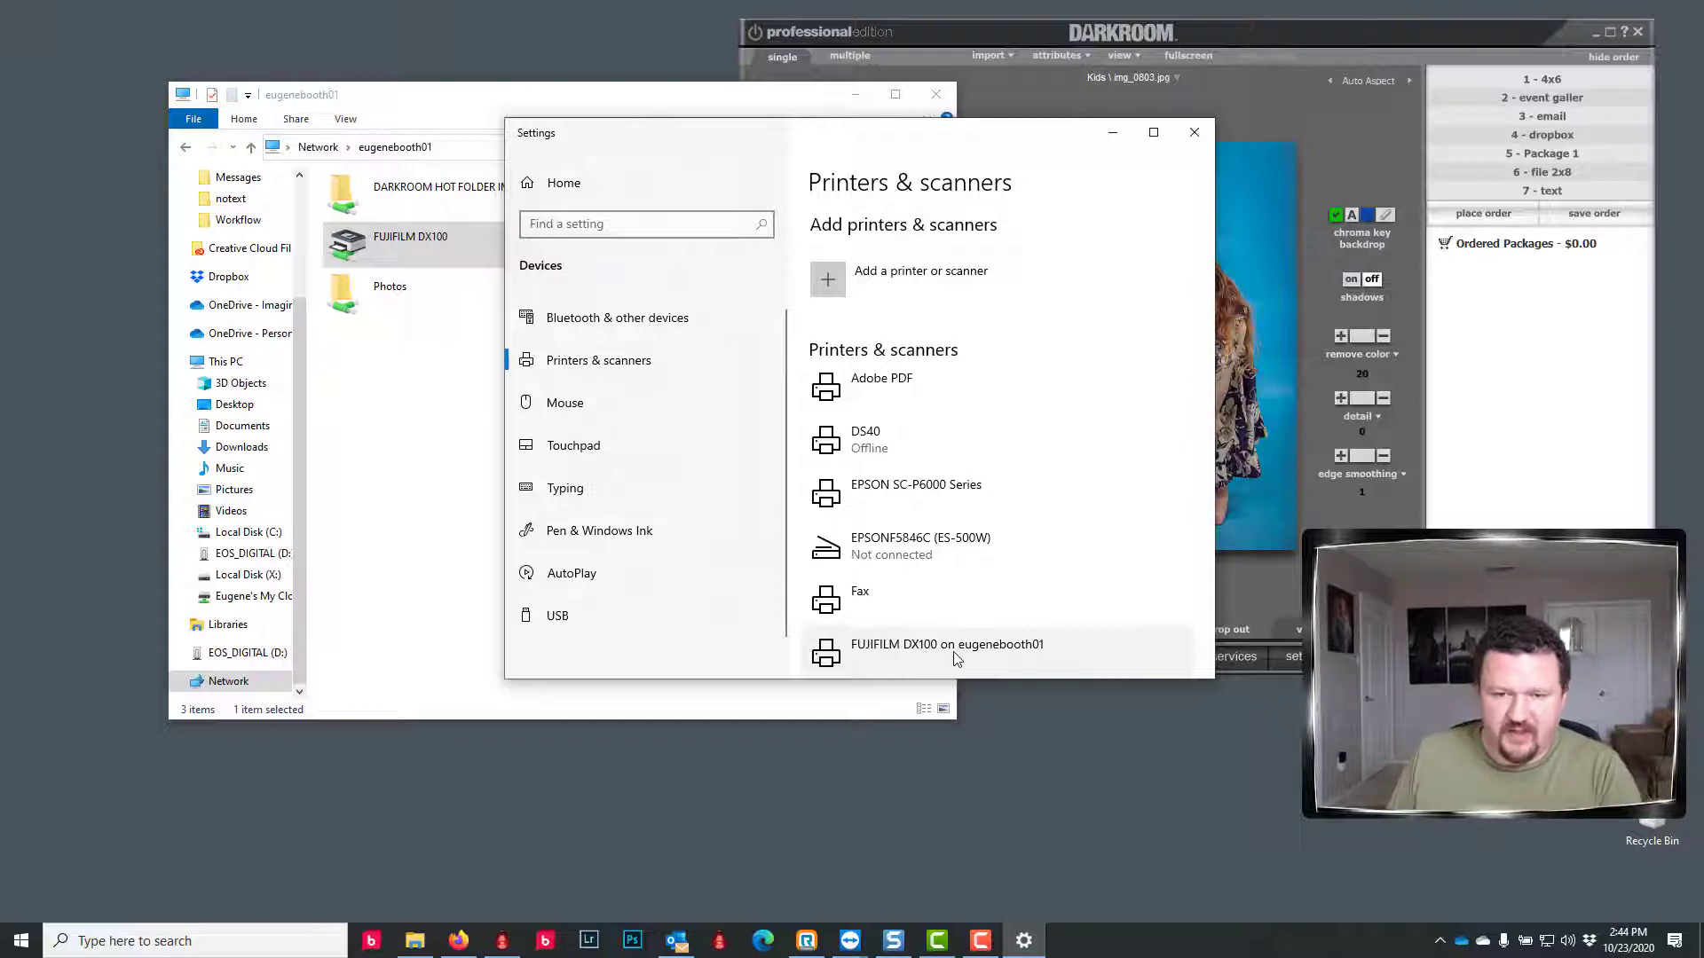
pyautogui.click(1118, 139)
# Switch to Darkroom and add a Windows Printer that uses FUJIFILM DX100 on eugenebooth01.
pyautogui.click(1291, 37)
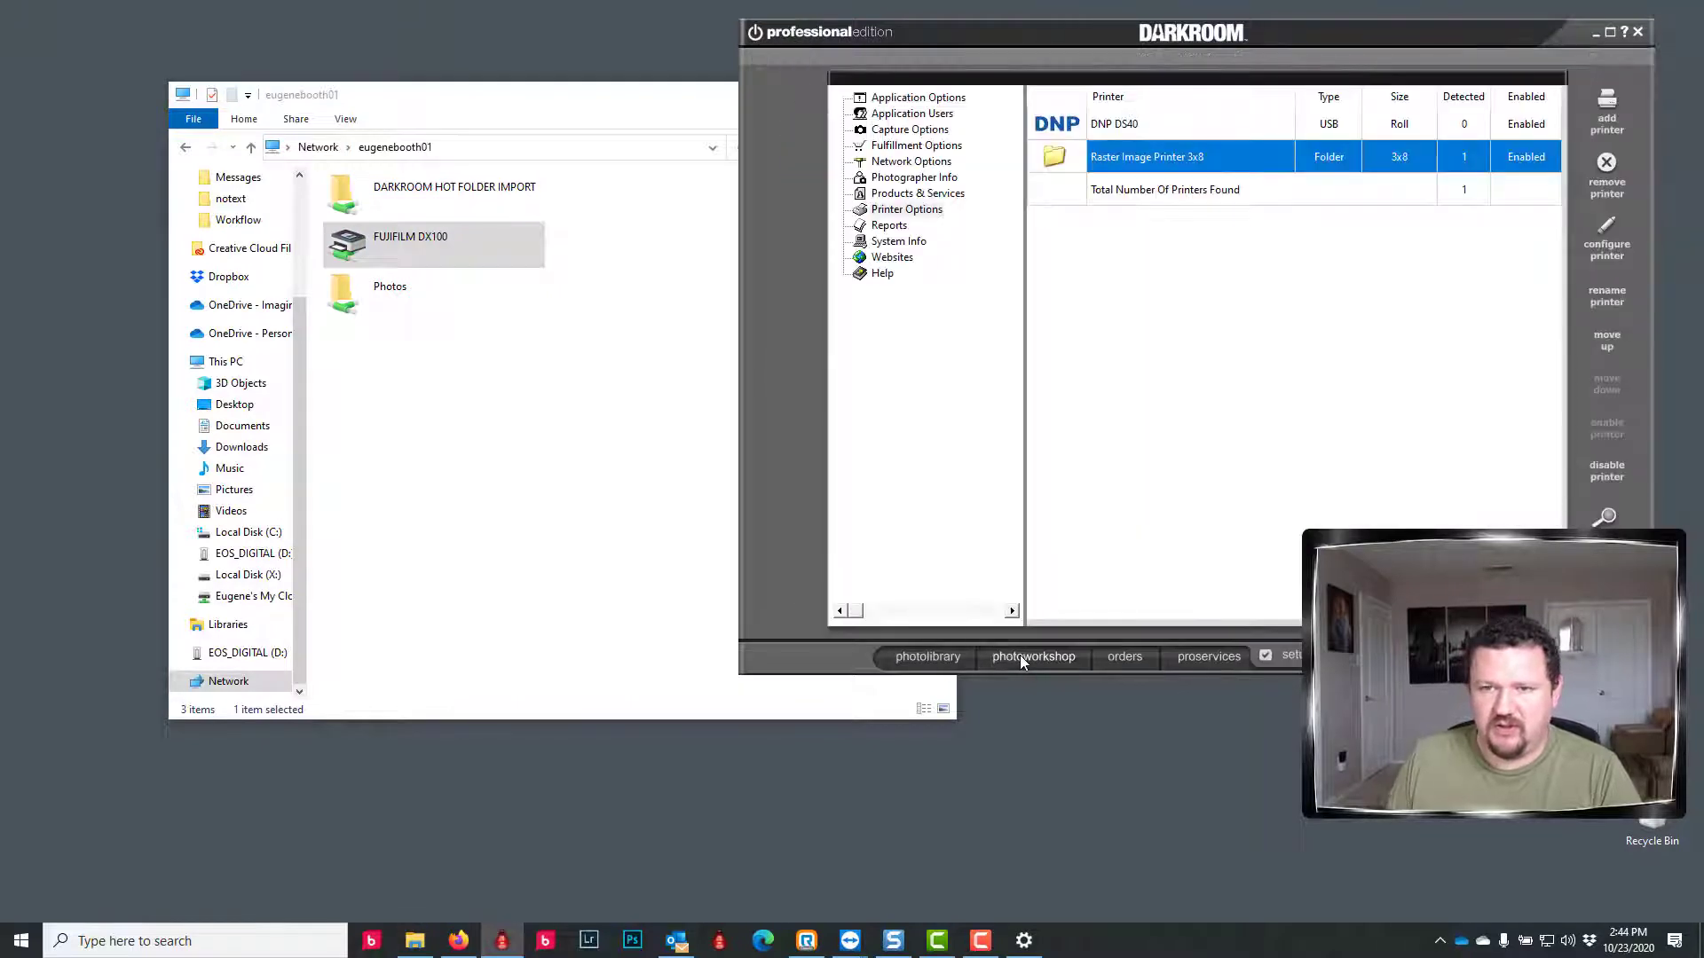
pyautogui.click(1608, 108)
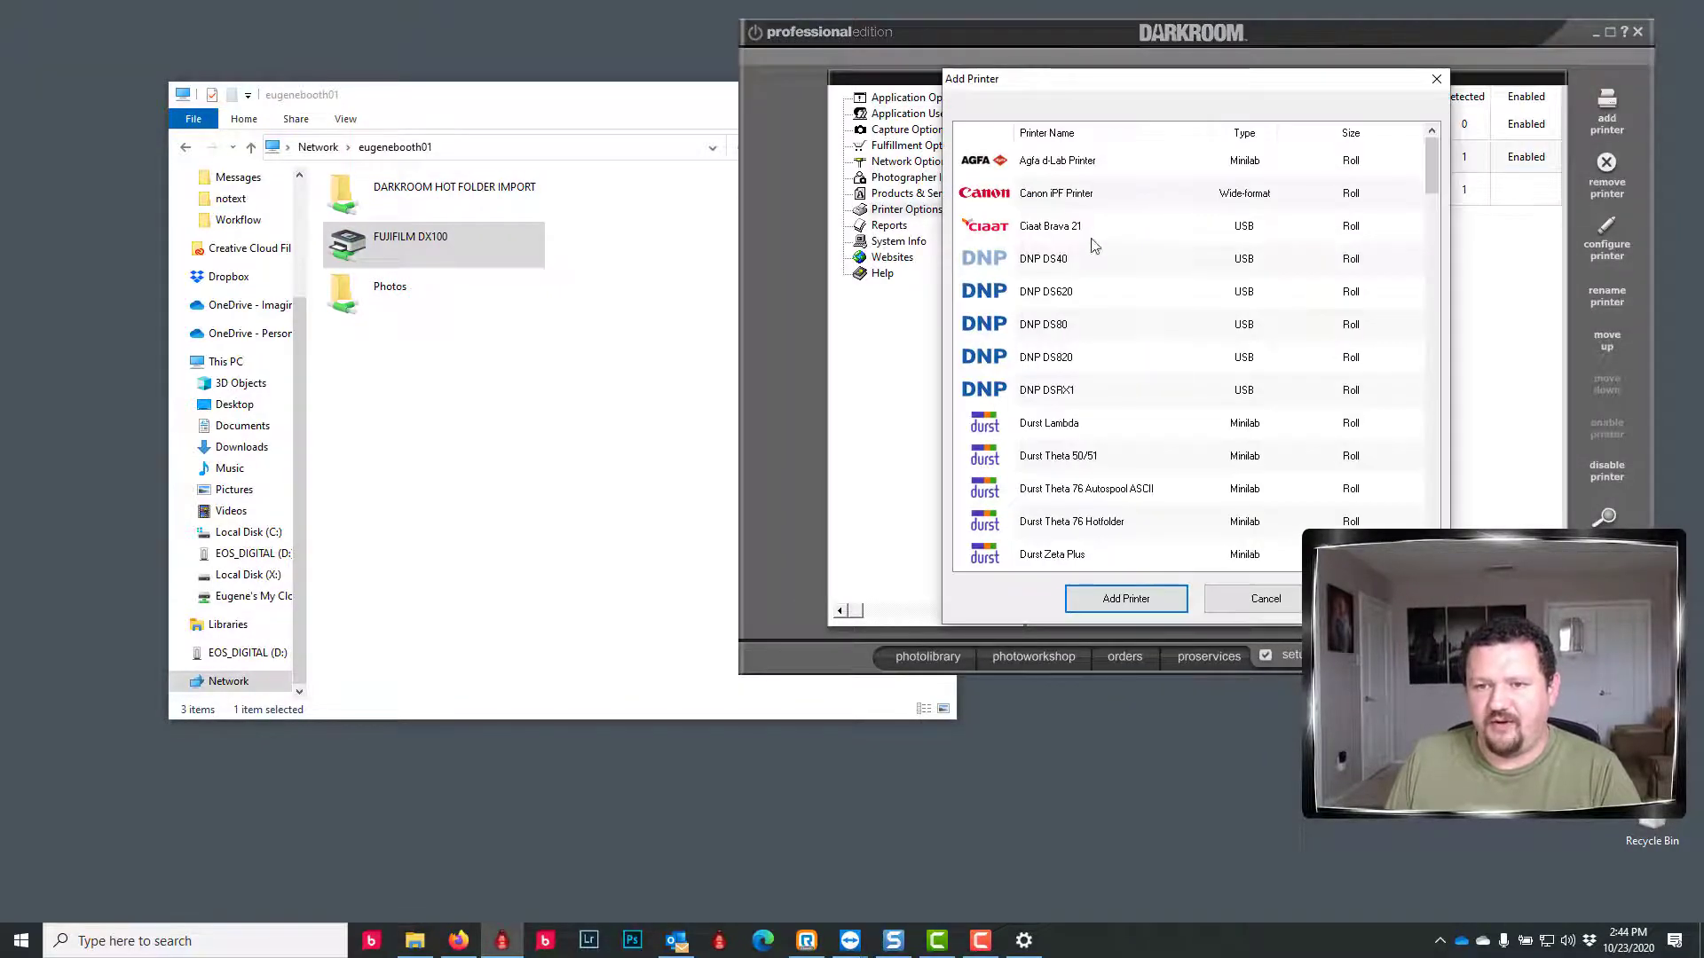
pyautogui.scroll(-10, 1065, 380)
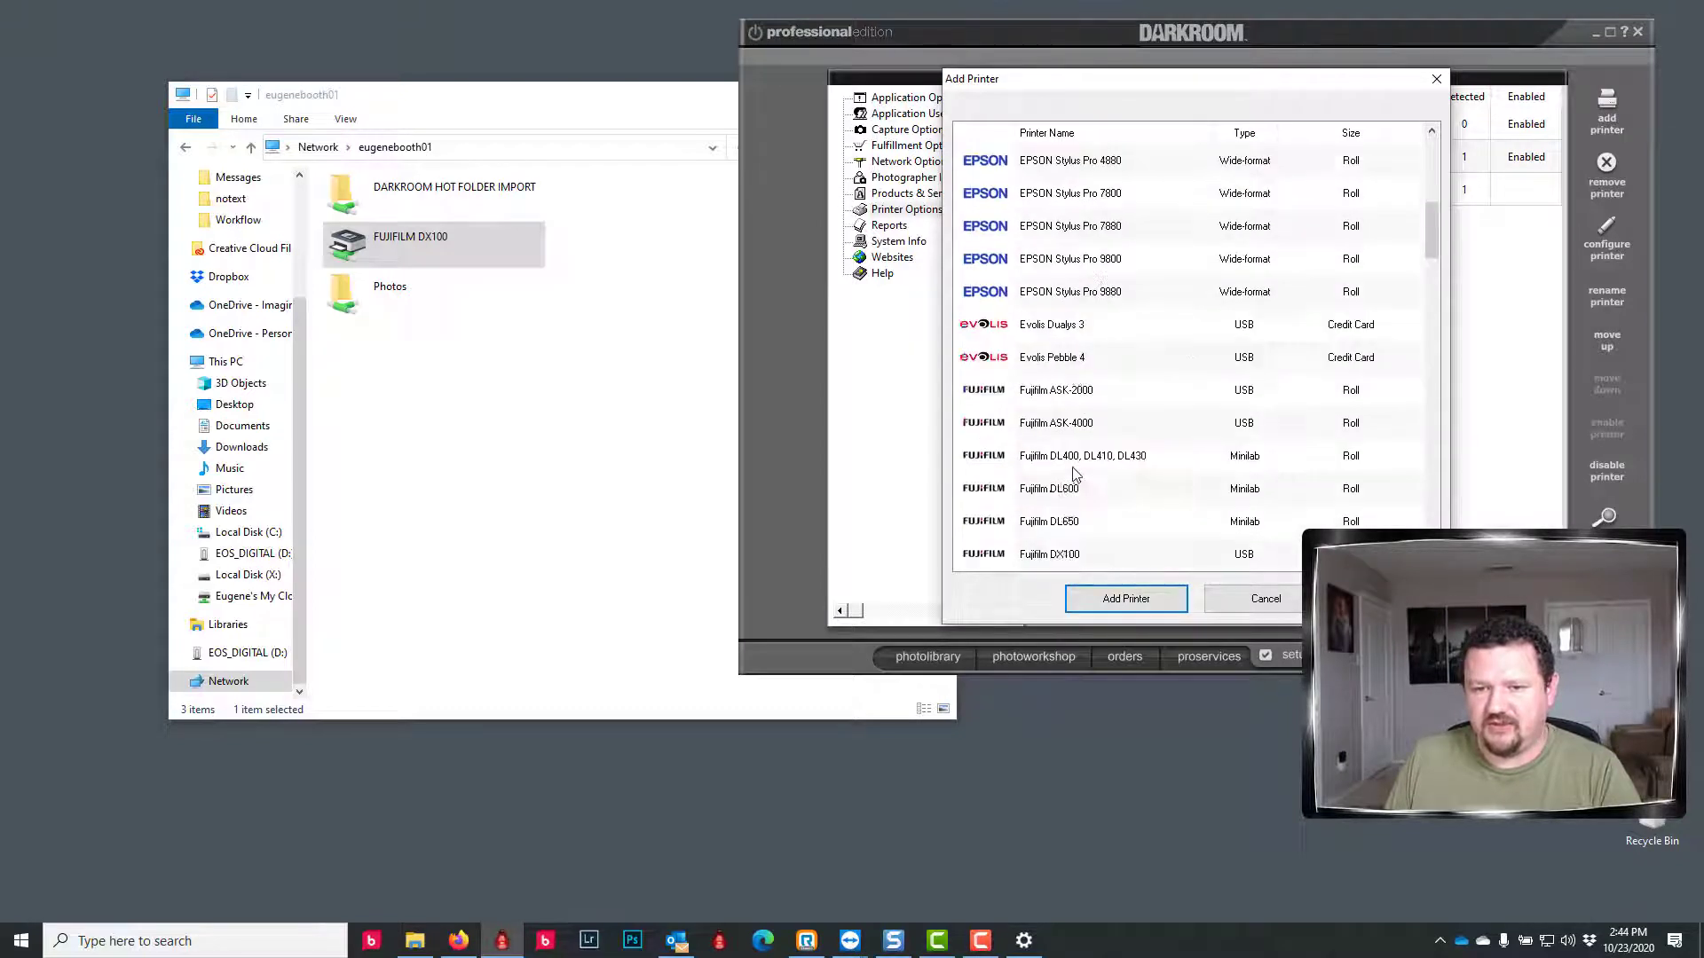
pyautogui.scroll(2, 1050, 330)
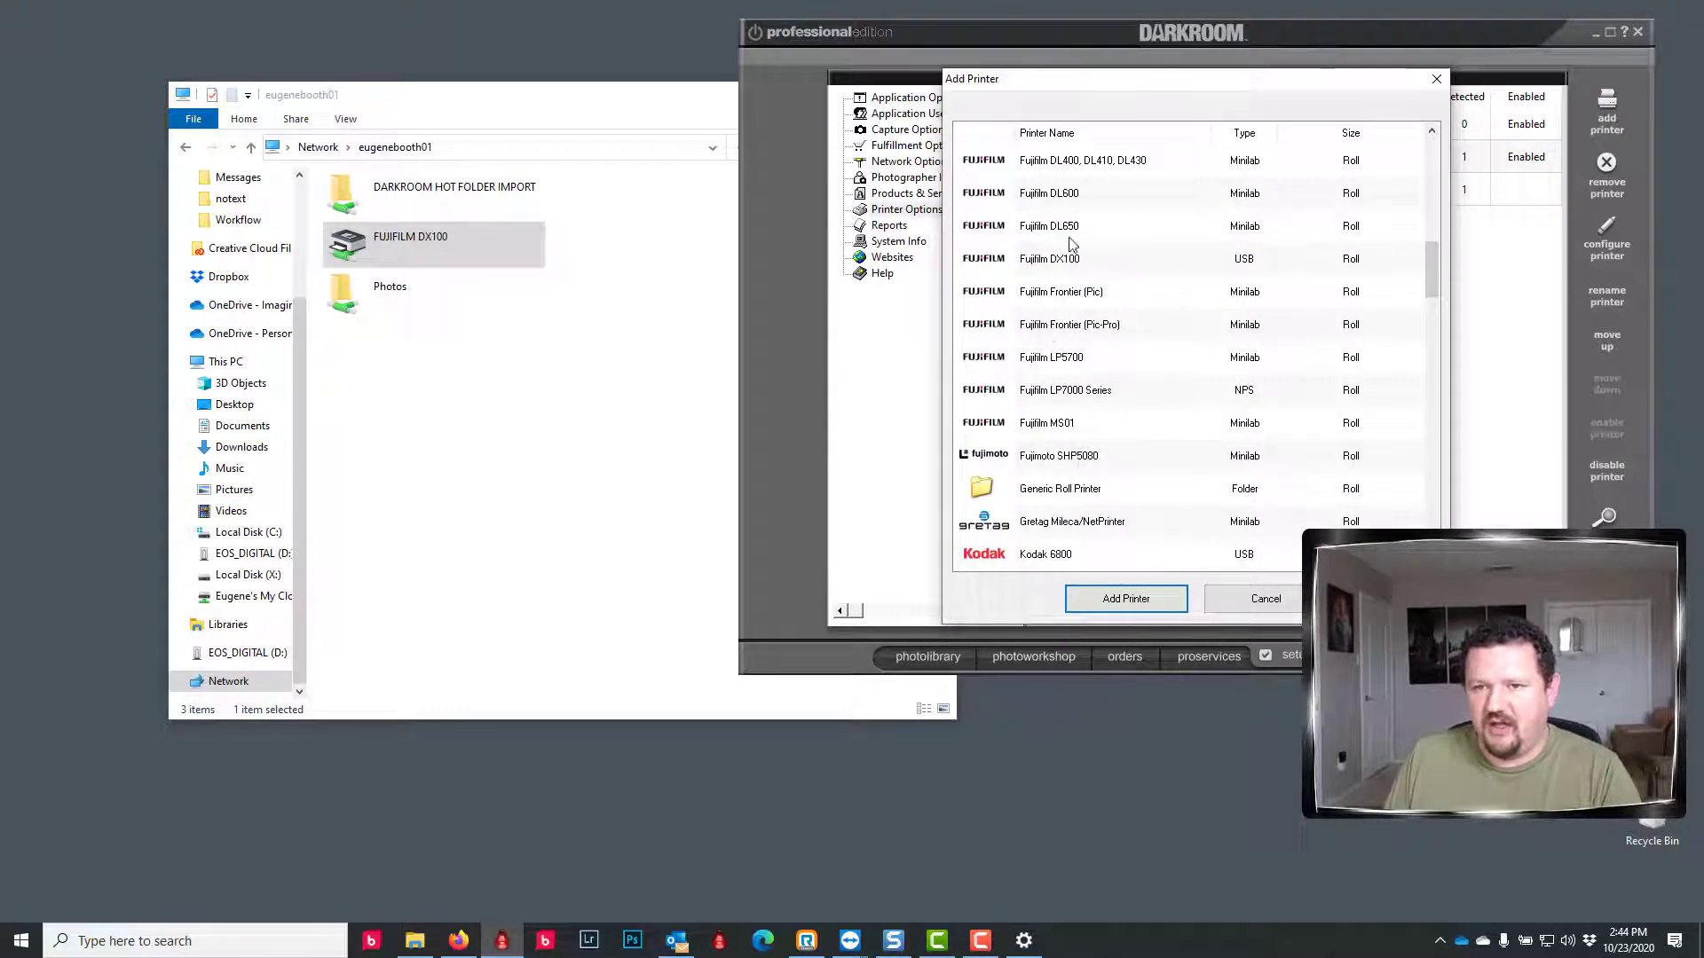
pyautogui.scroll(-12, 1151, 417)
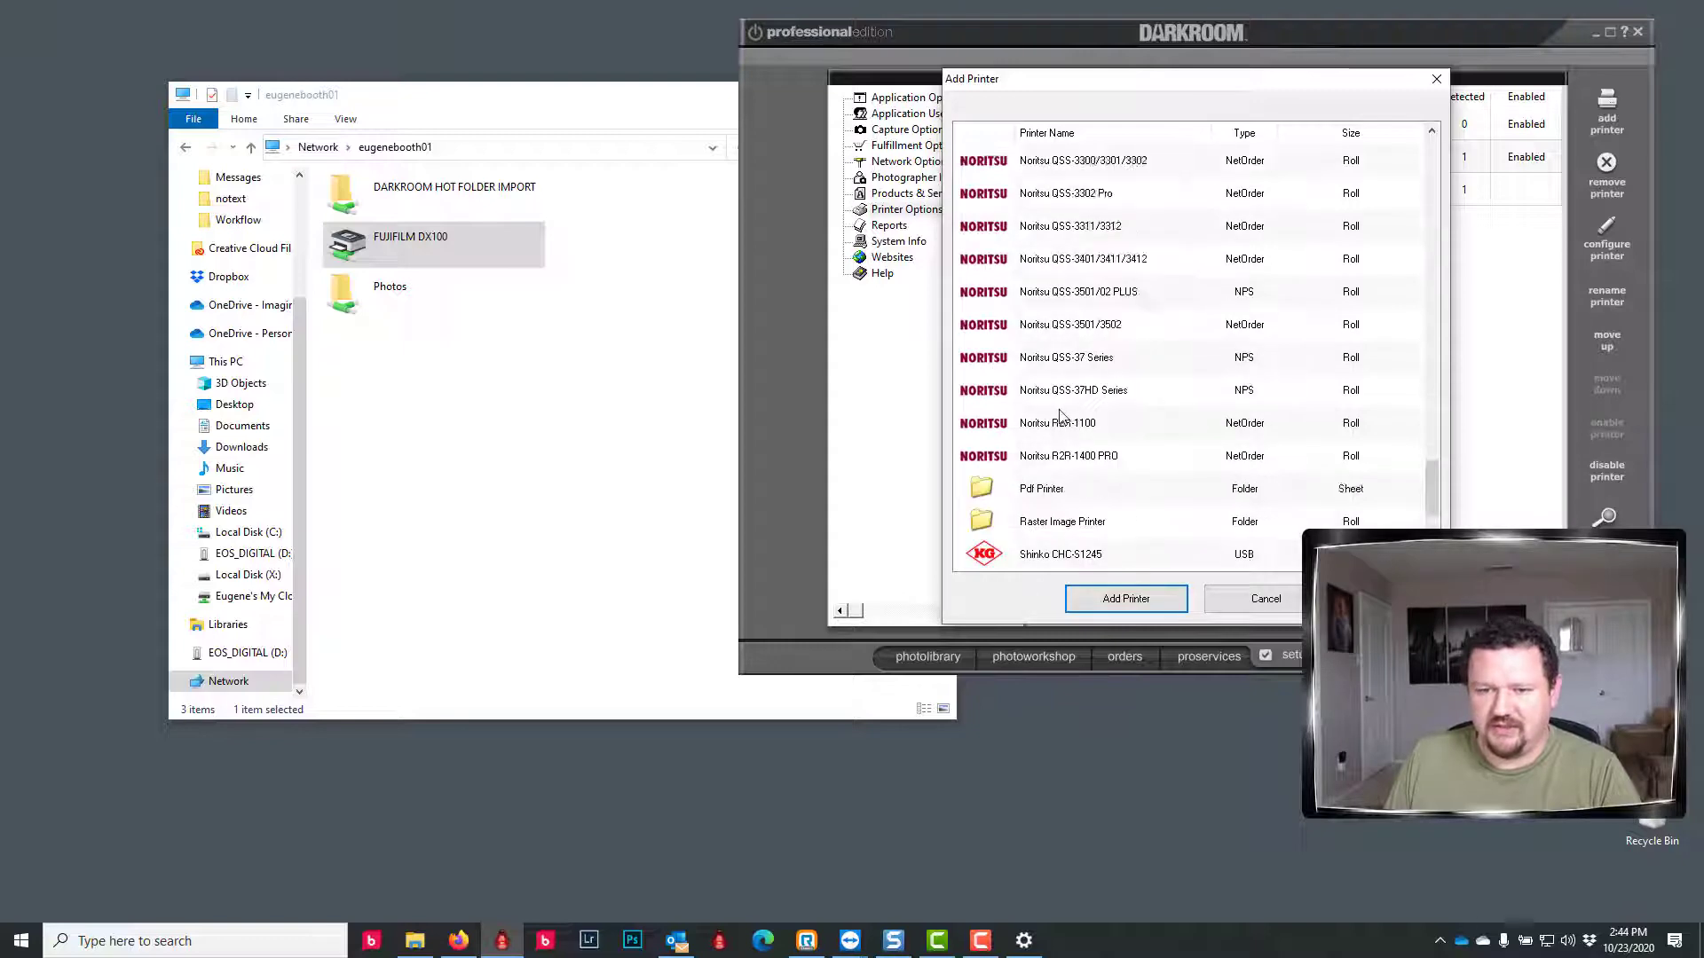
pyautogui.scroll(-2, 1029, 475)
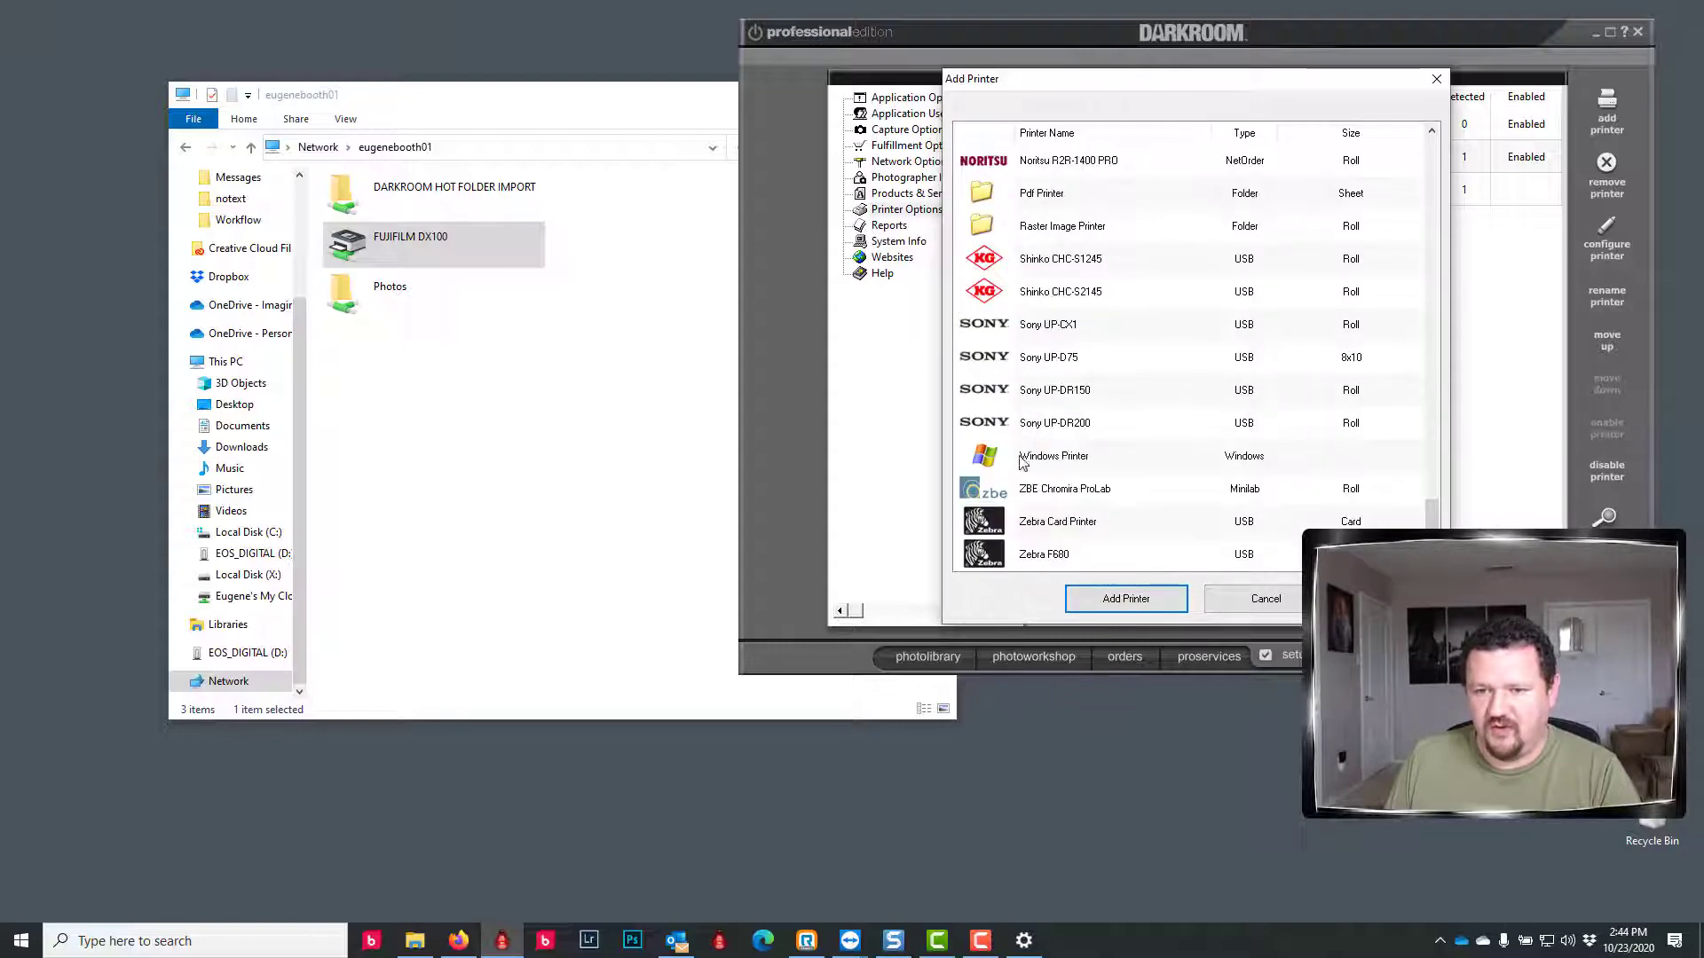
pyautogui.click(1029, 459)
pyautogui.click(1120, 590)
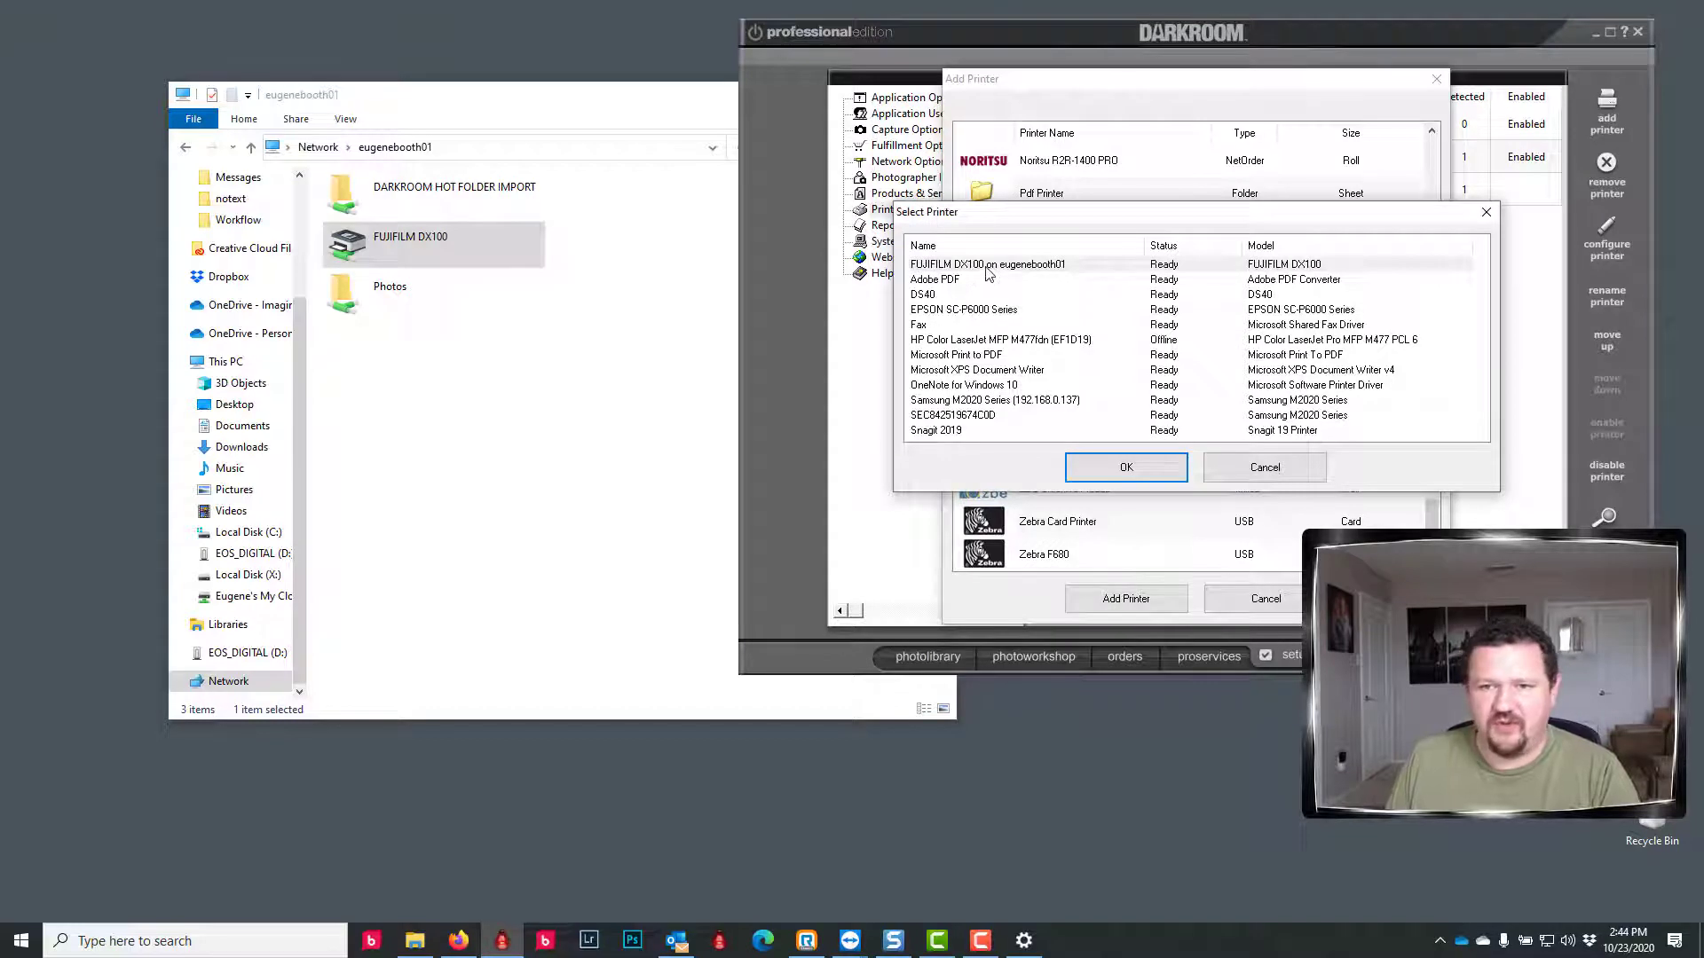
pyautogui.click(1135, 471)
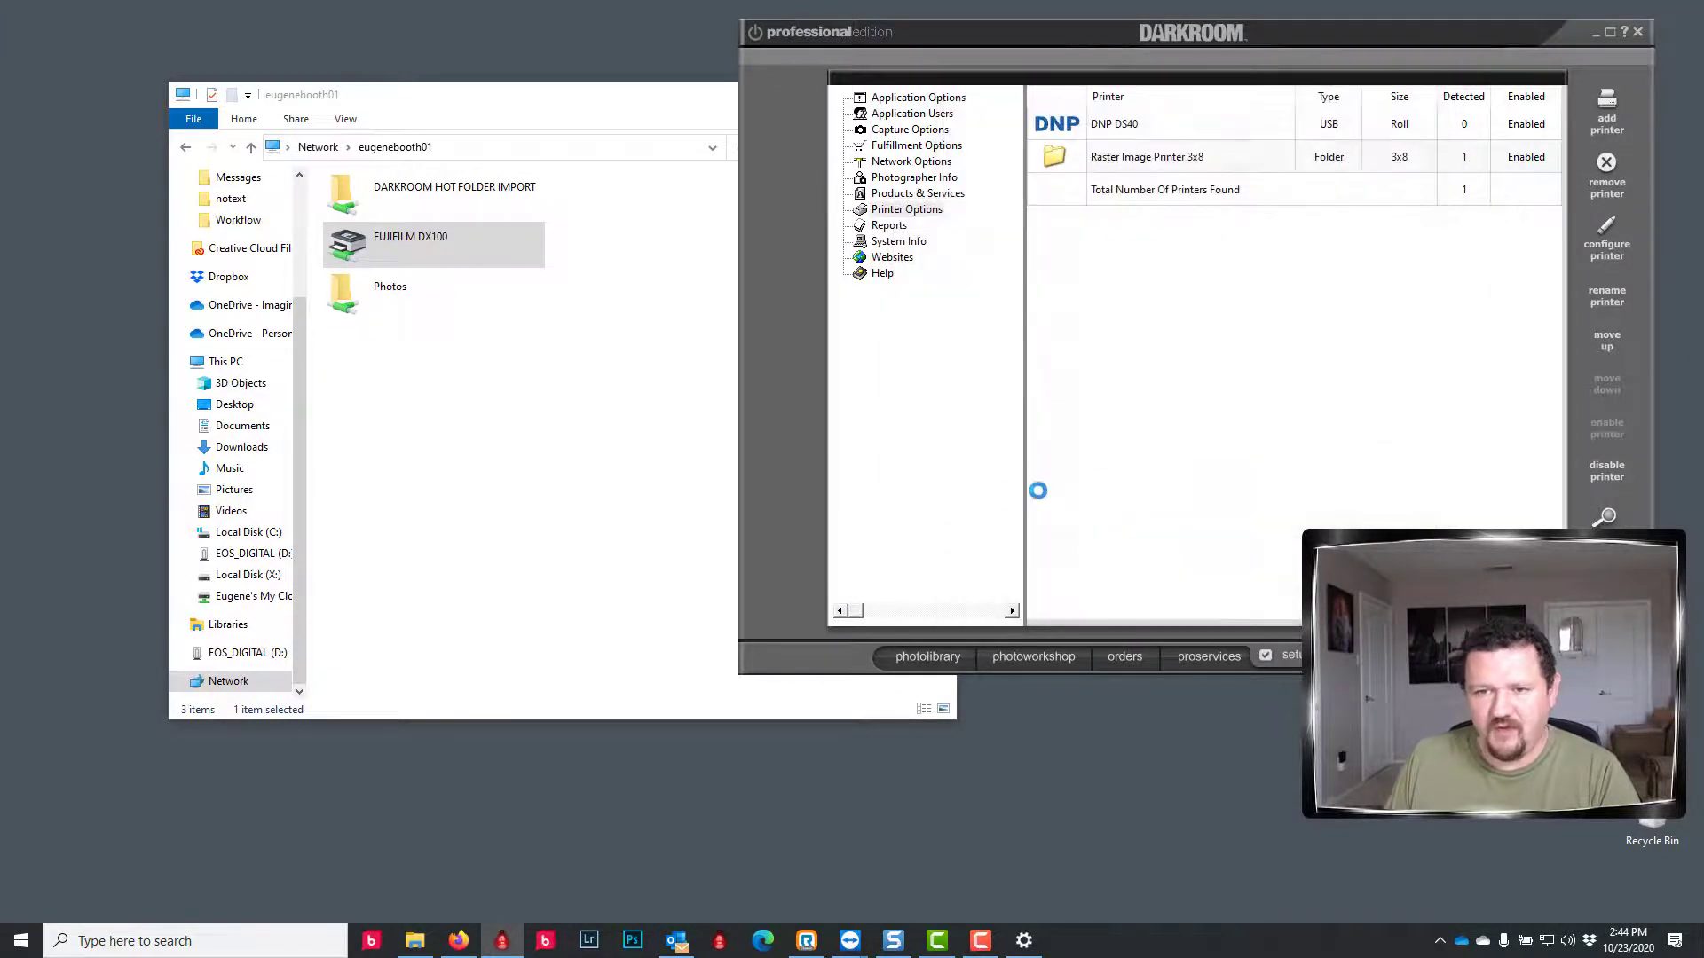
pyautogui.click(1315, 486)
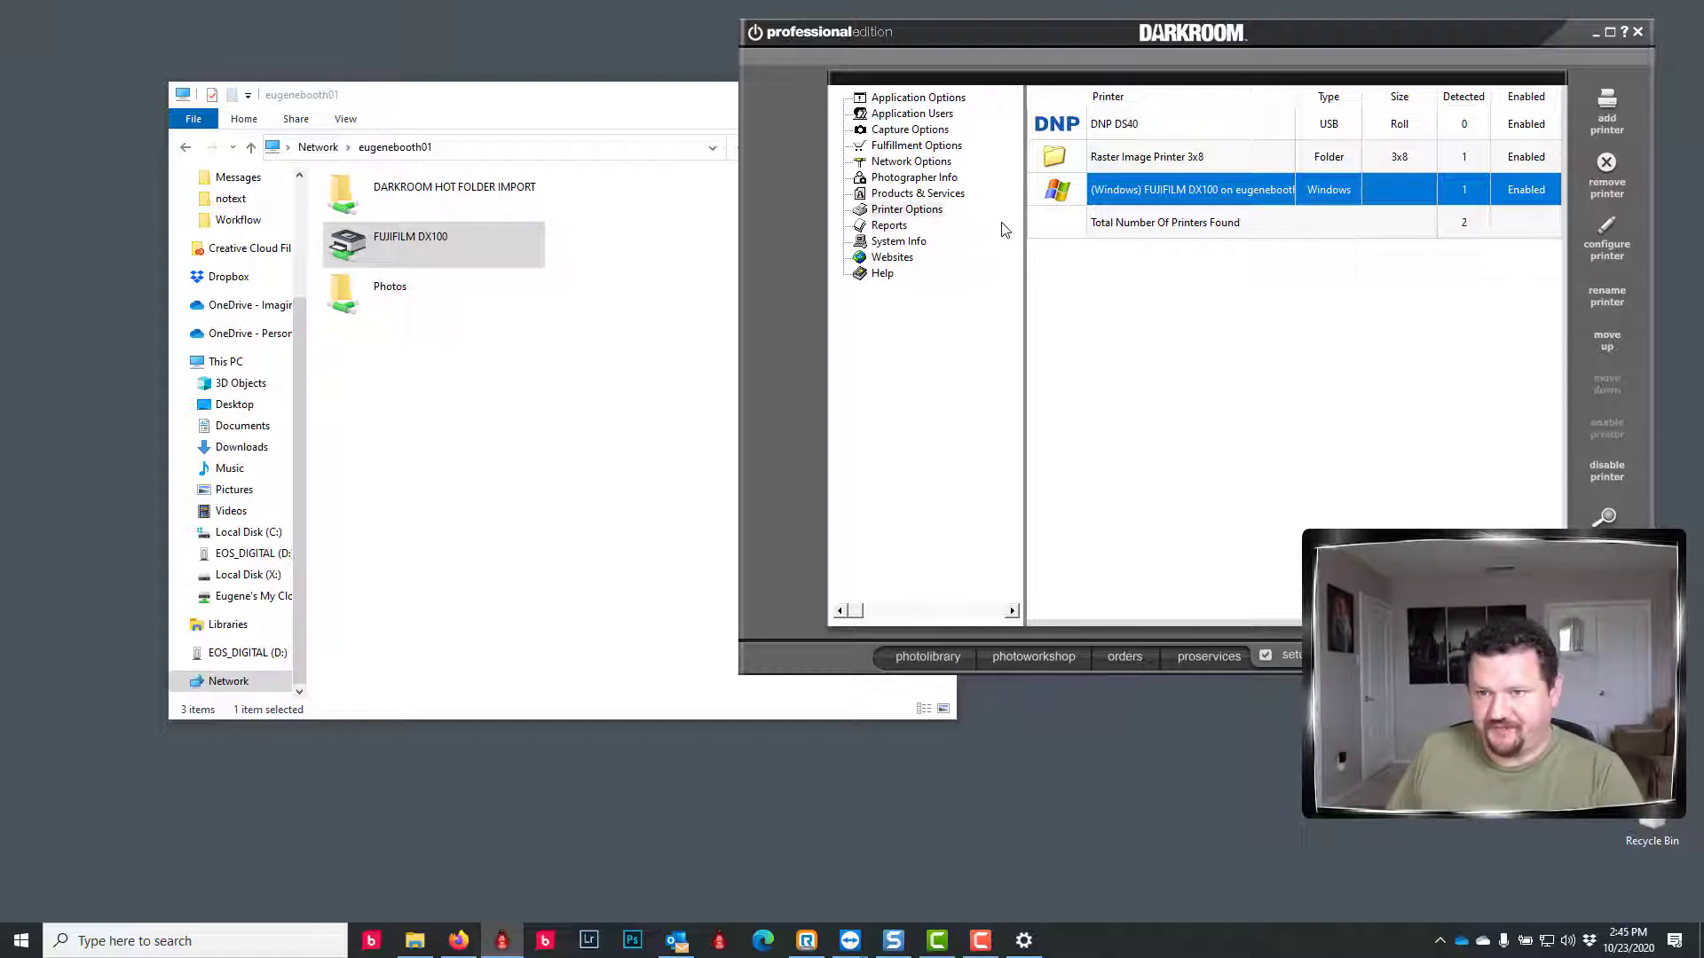
# Set the page size of the networked FUJIFILM DX100 Windows printer to 8x10.
pyautogui.doubleClick(1129, 192)
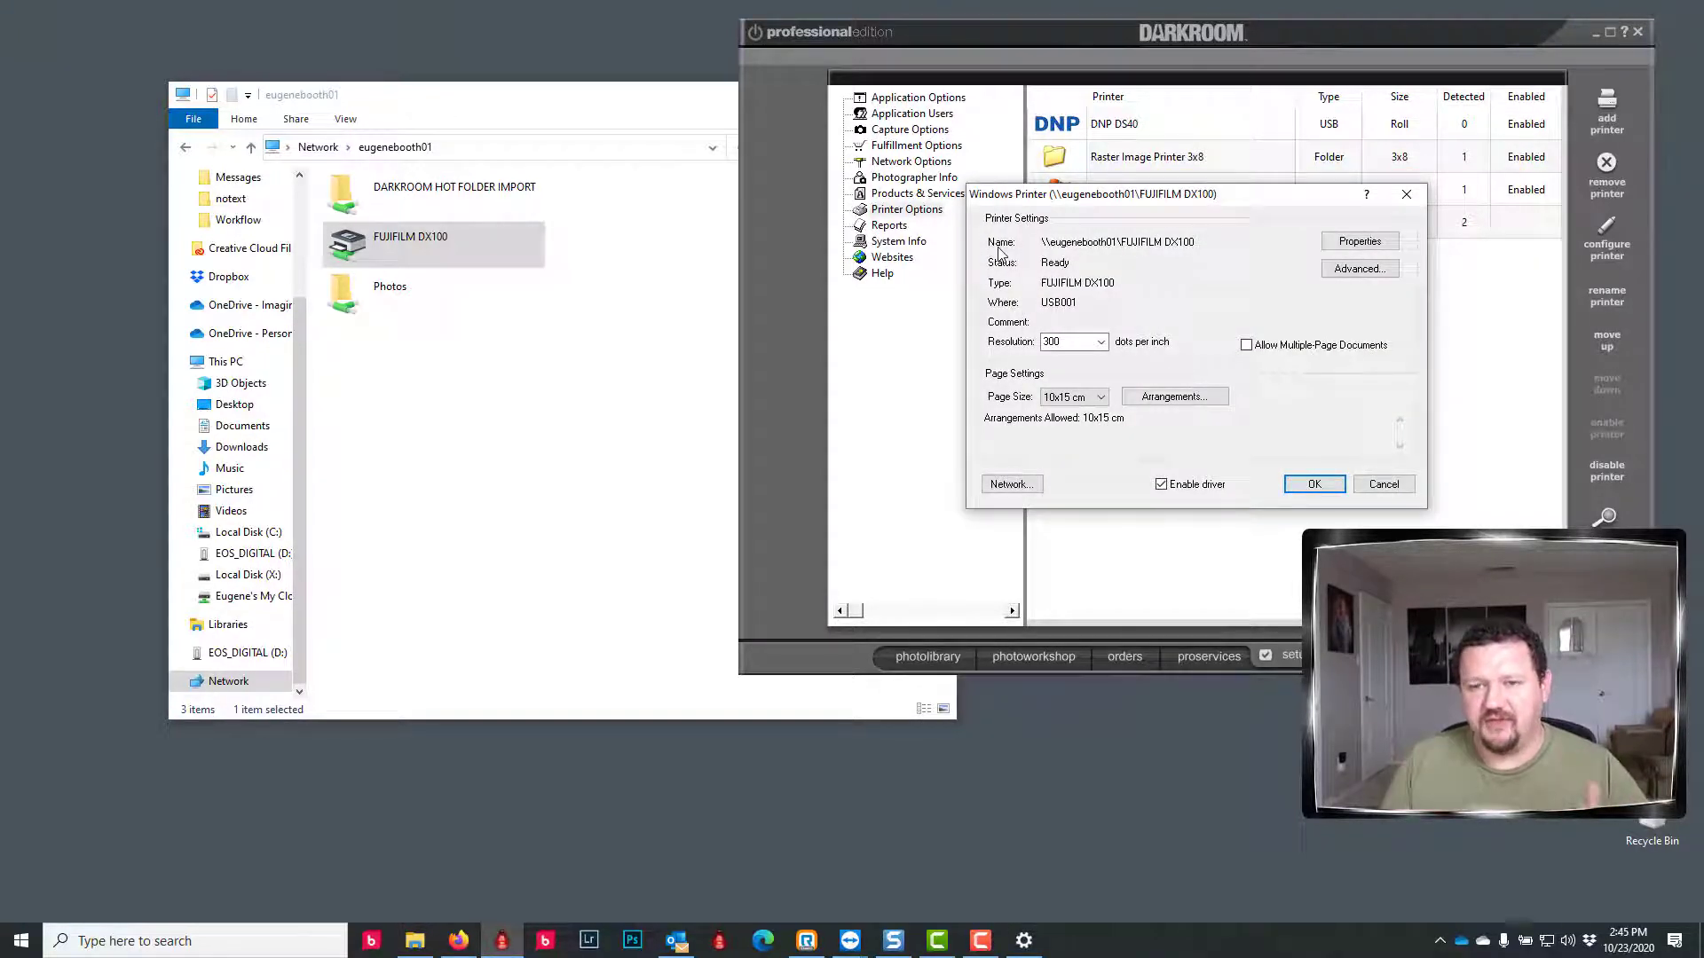
pyautogui.click(1100, 396)
pyautogui.moveTo(1100, 729); pyautogui.dragTo(1100, 526)
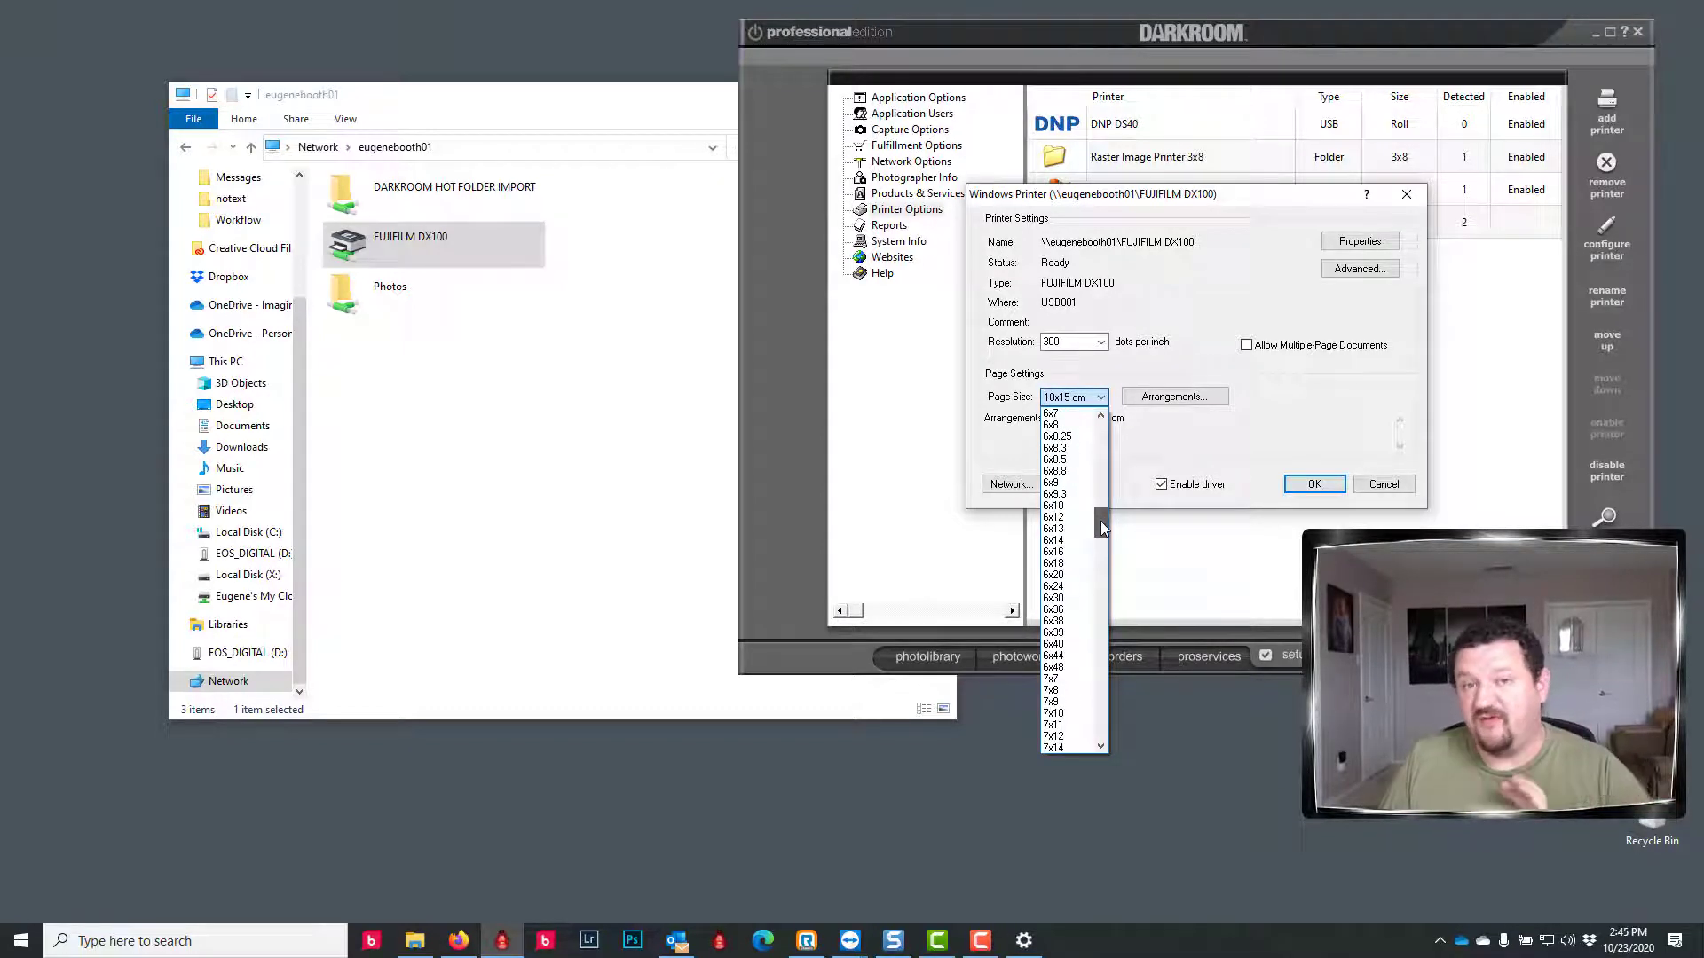
pyautogui.moveTo(1101, 523); pyautogui.dragTo(1107, 565)
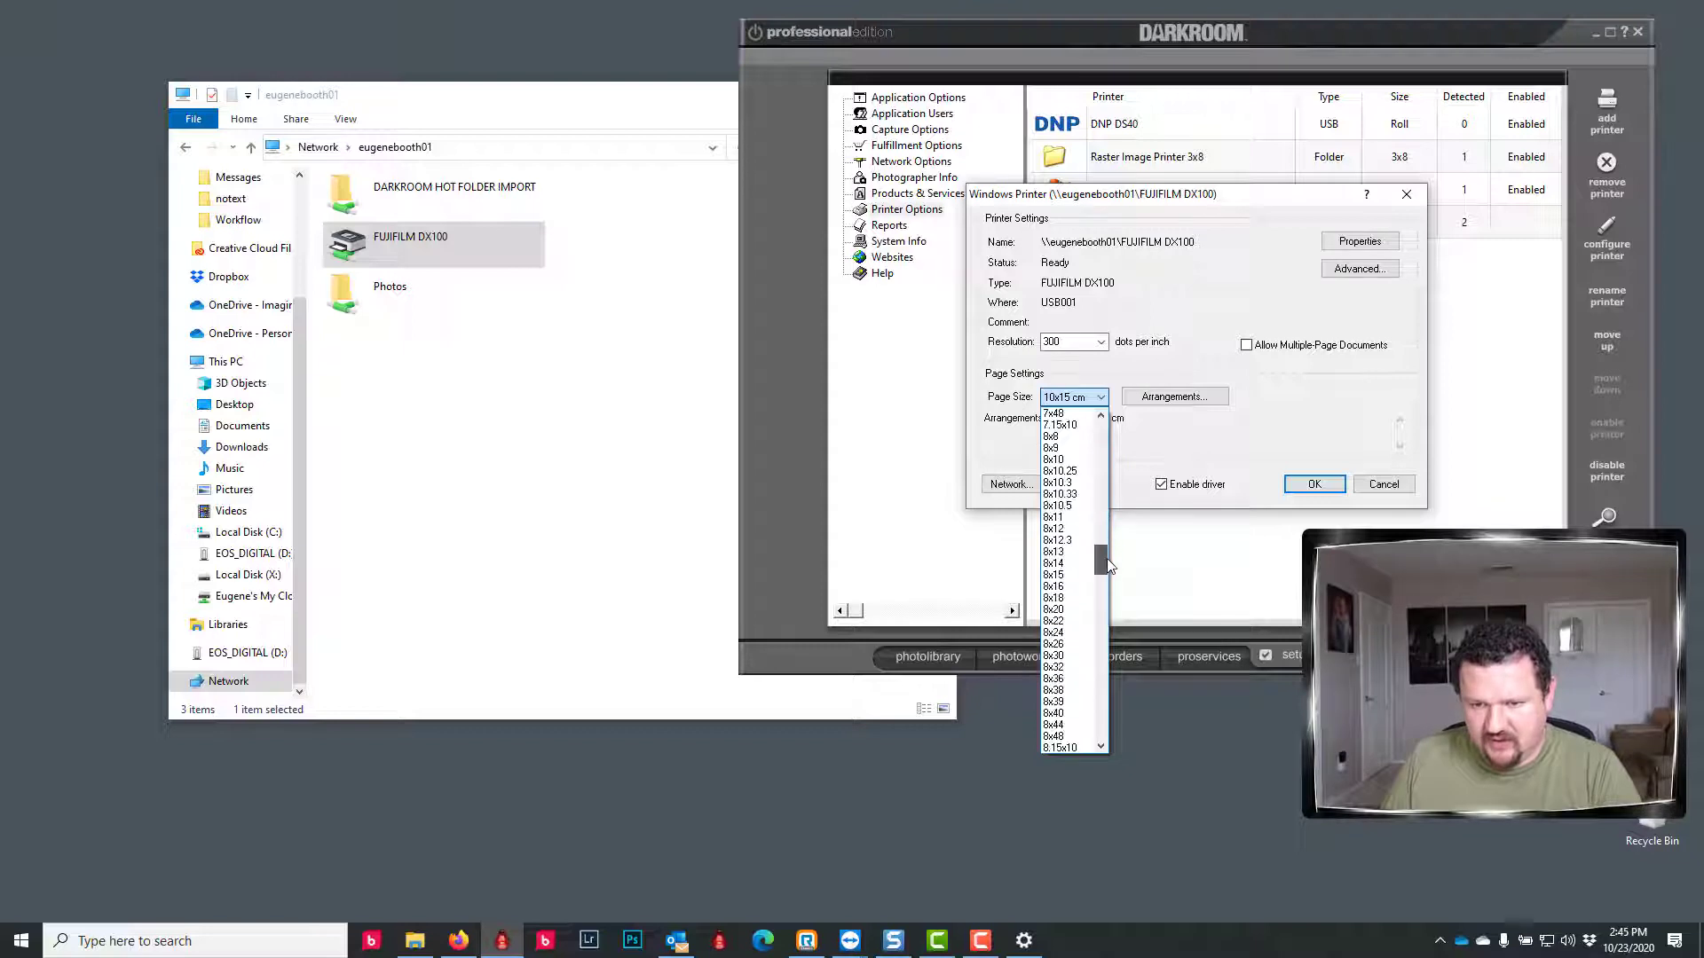
pyautogui.click(1053, 460)
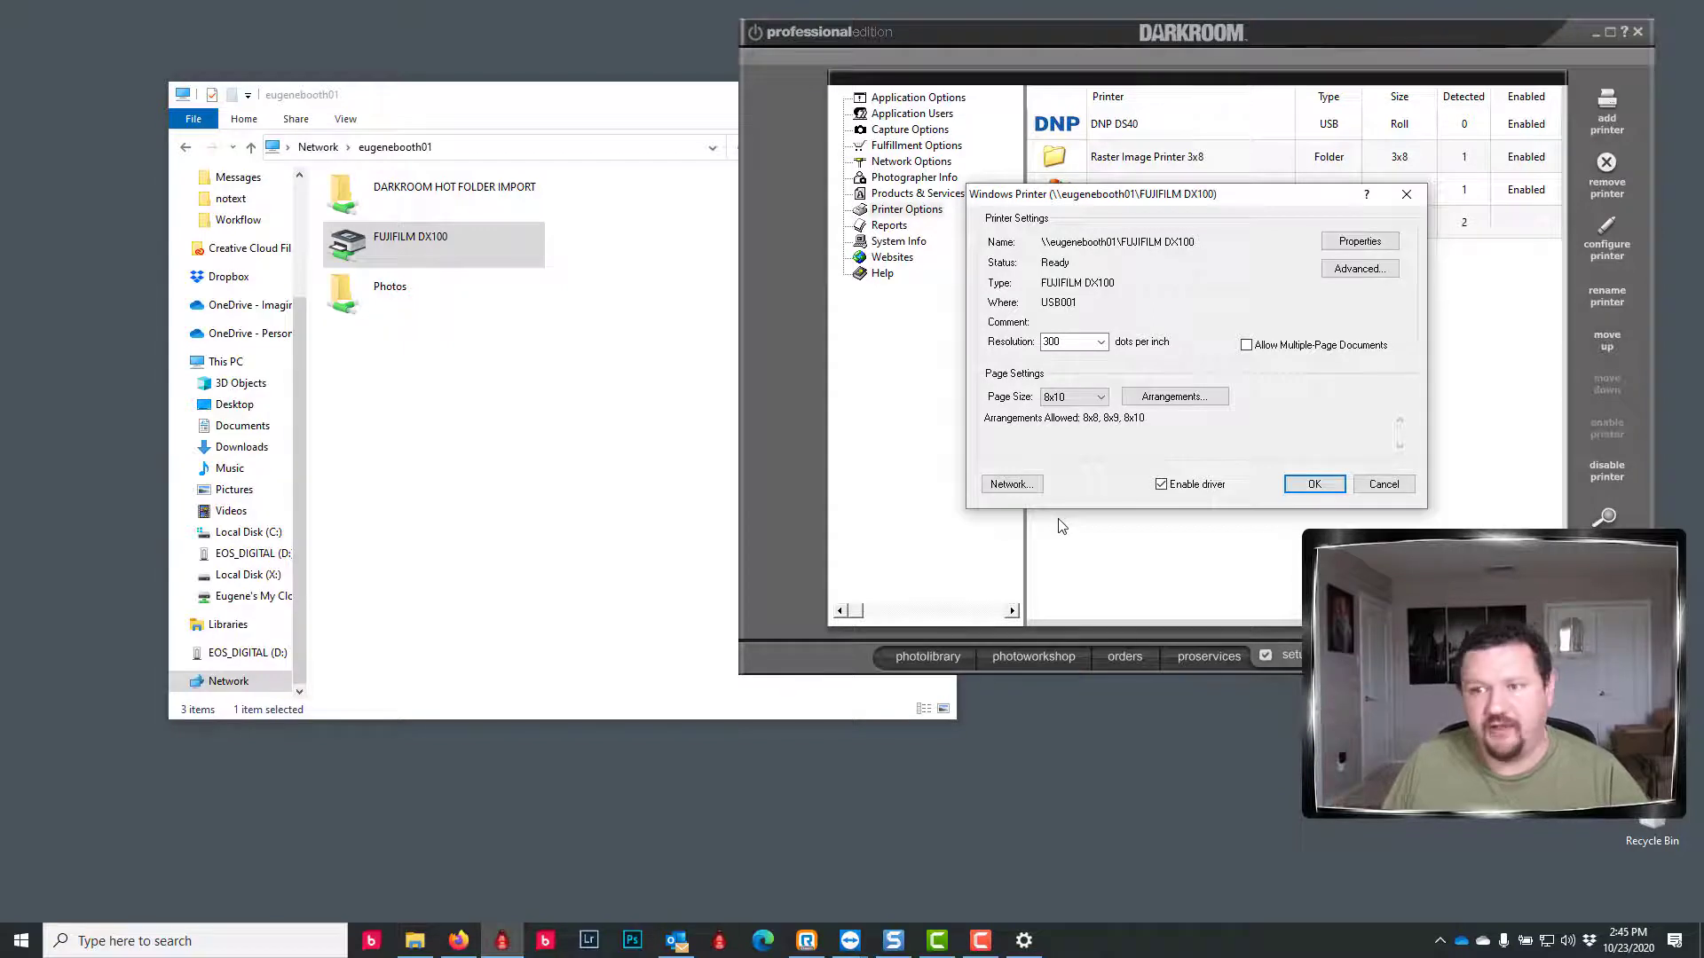
# Set the printer's media rule to Use media description (accept exact matches only) with media client1, and save the printer configuration.
pyautogui.click(1359, 268)
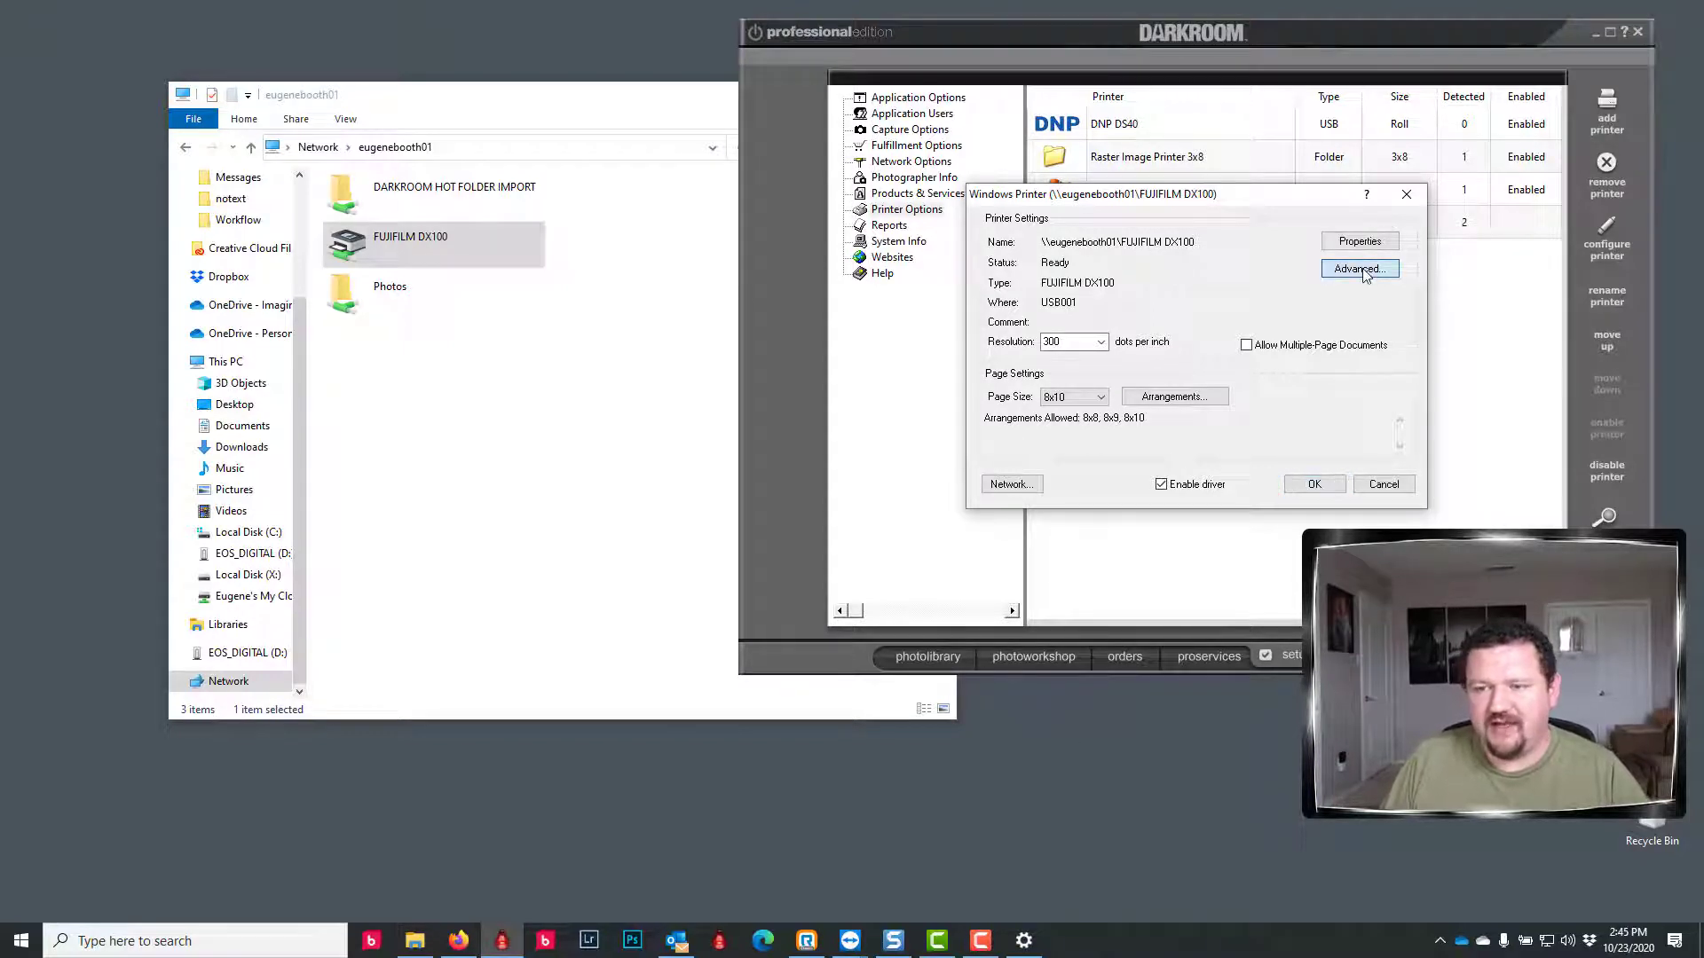
pyautogui.click(1109, 357)
pyautogui.click(1056, 397)
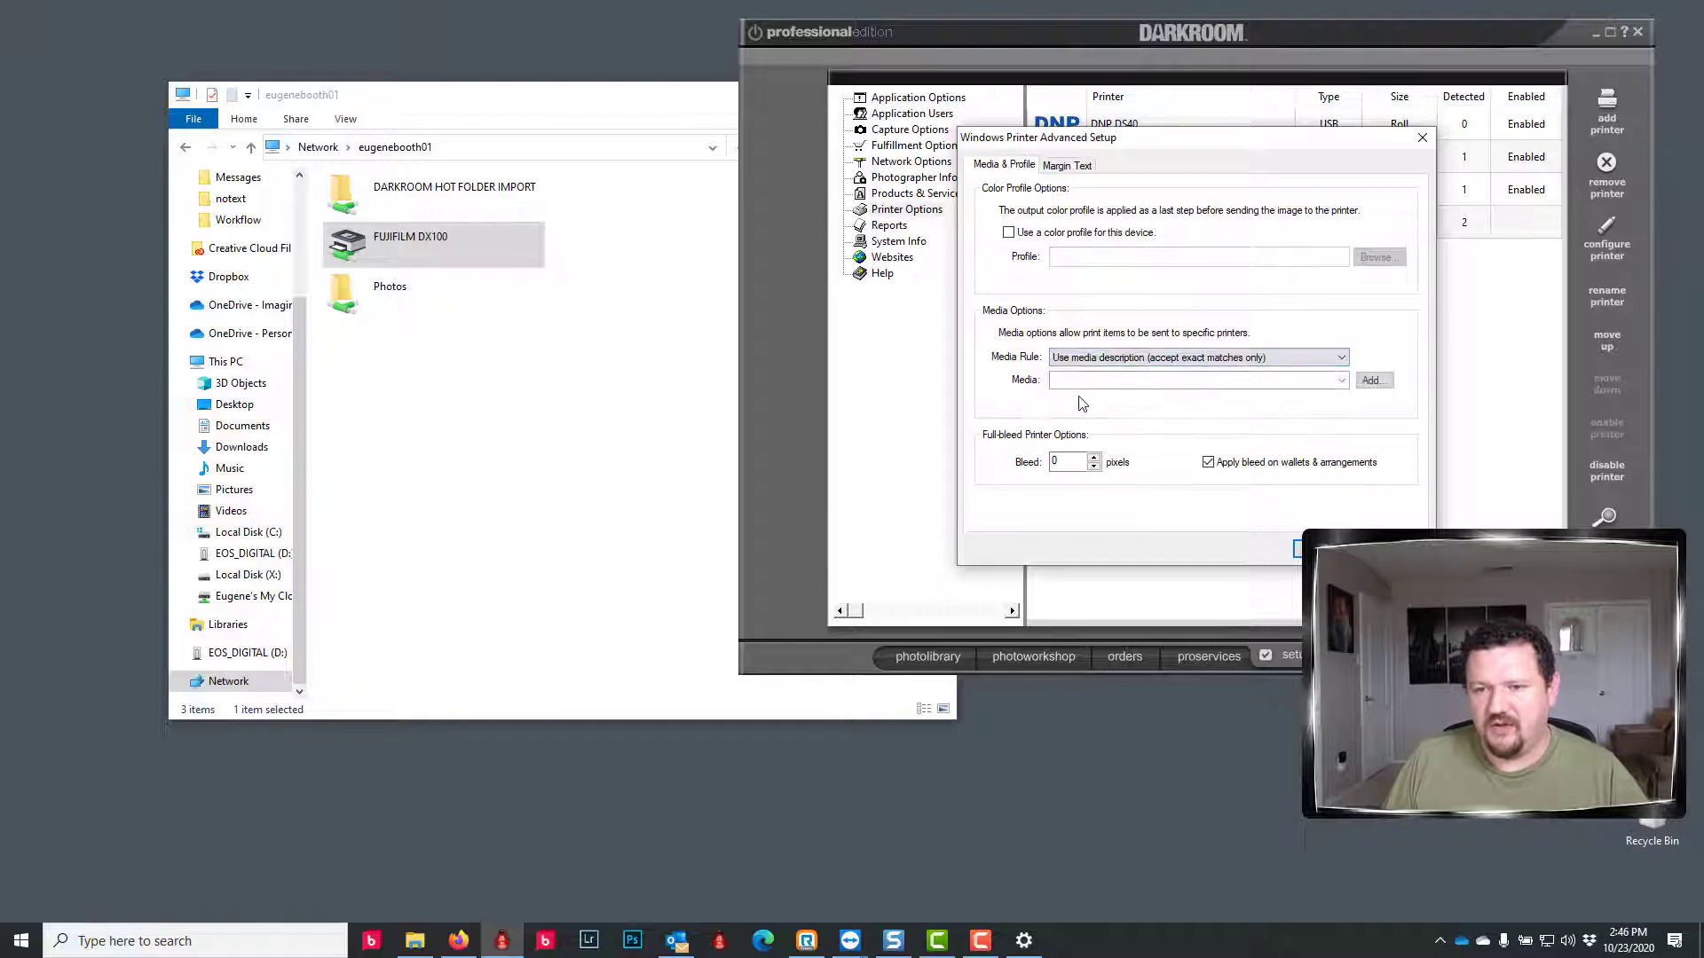
pyautogui.click(1152, 380)
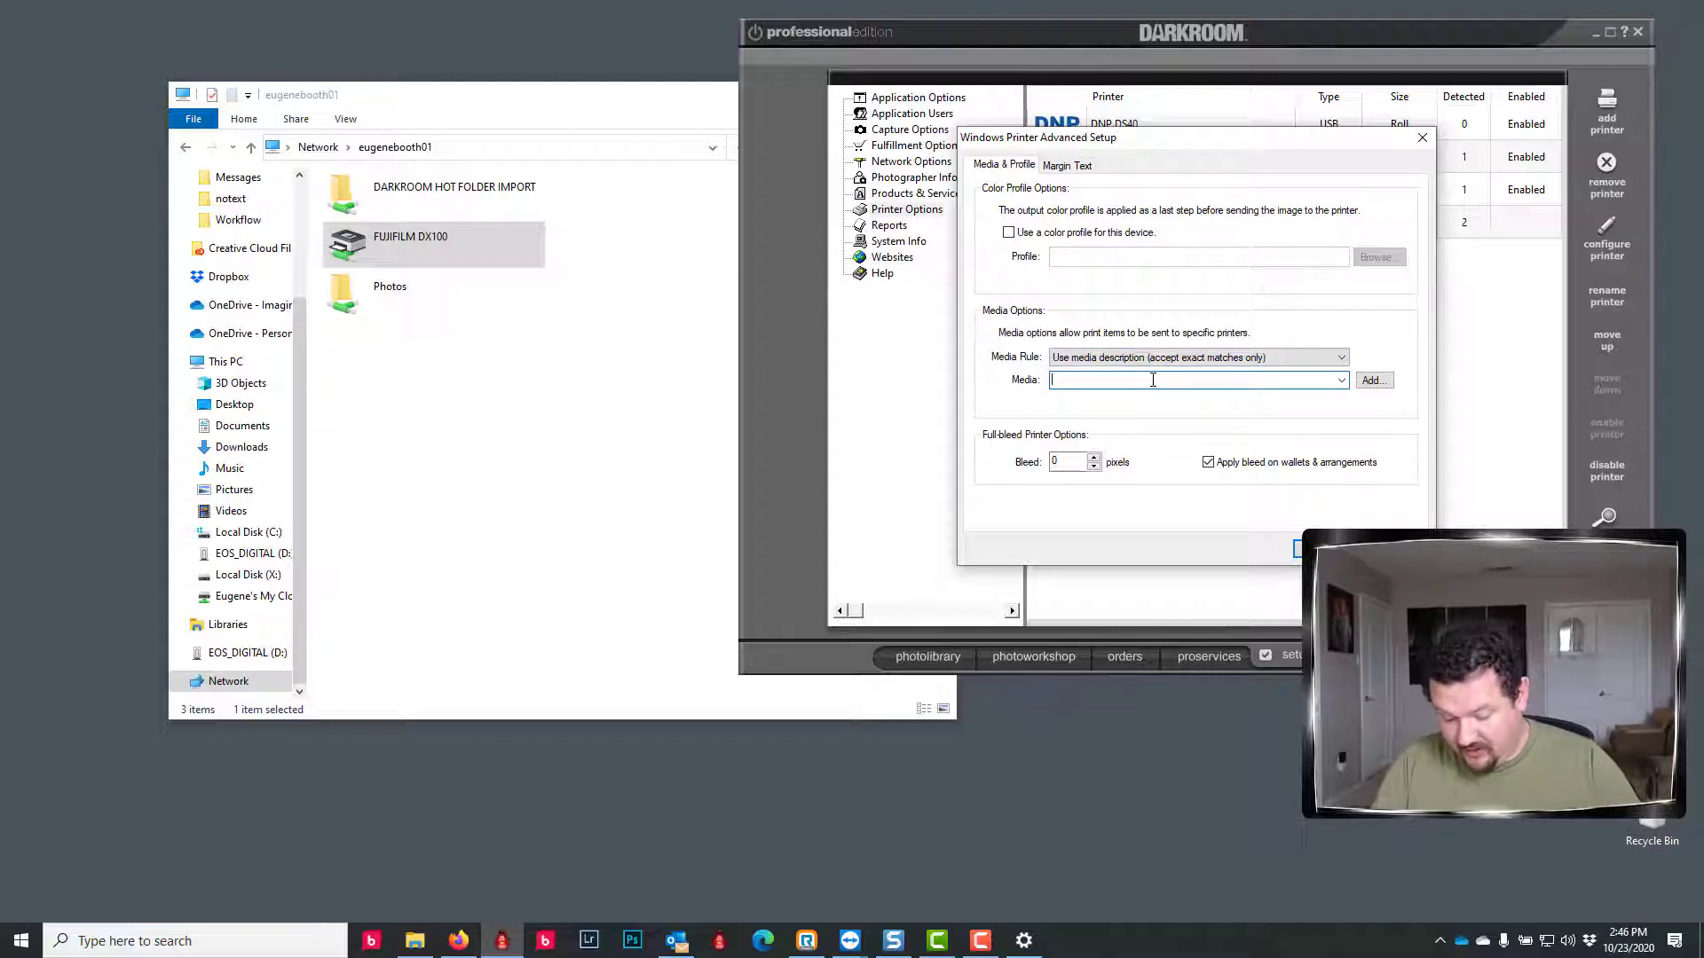
pyautogui.write('client1')
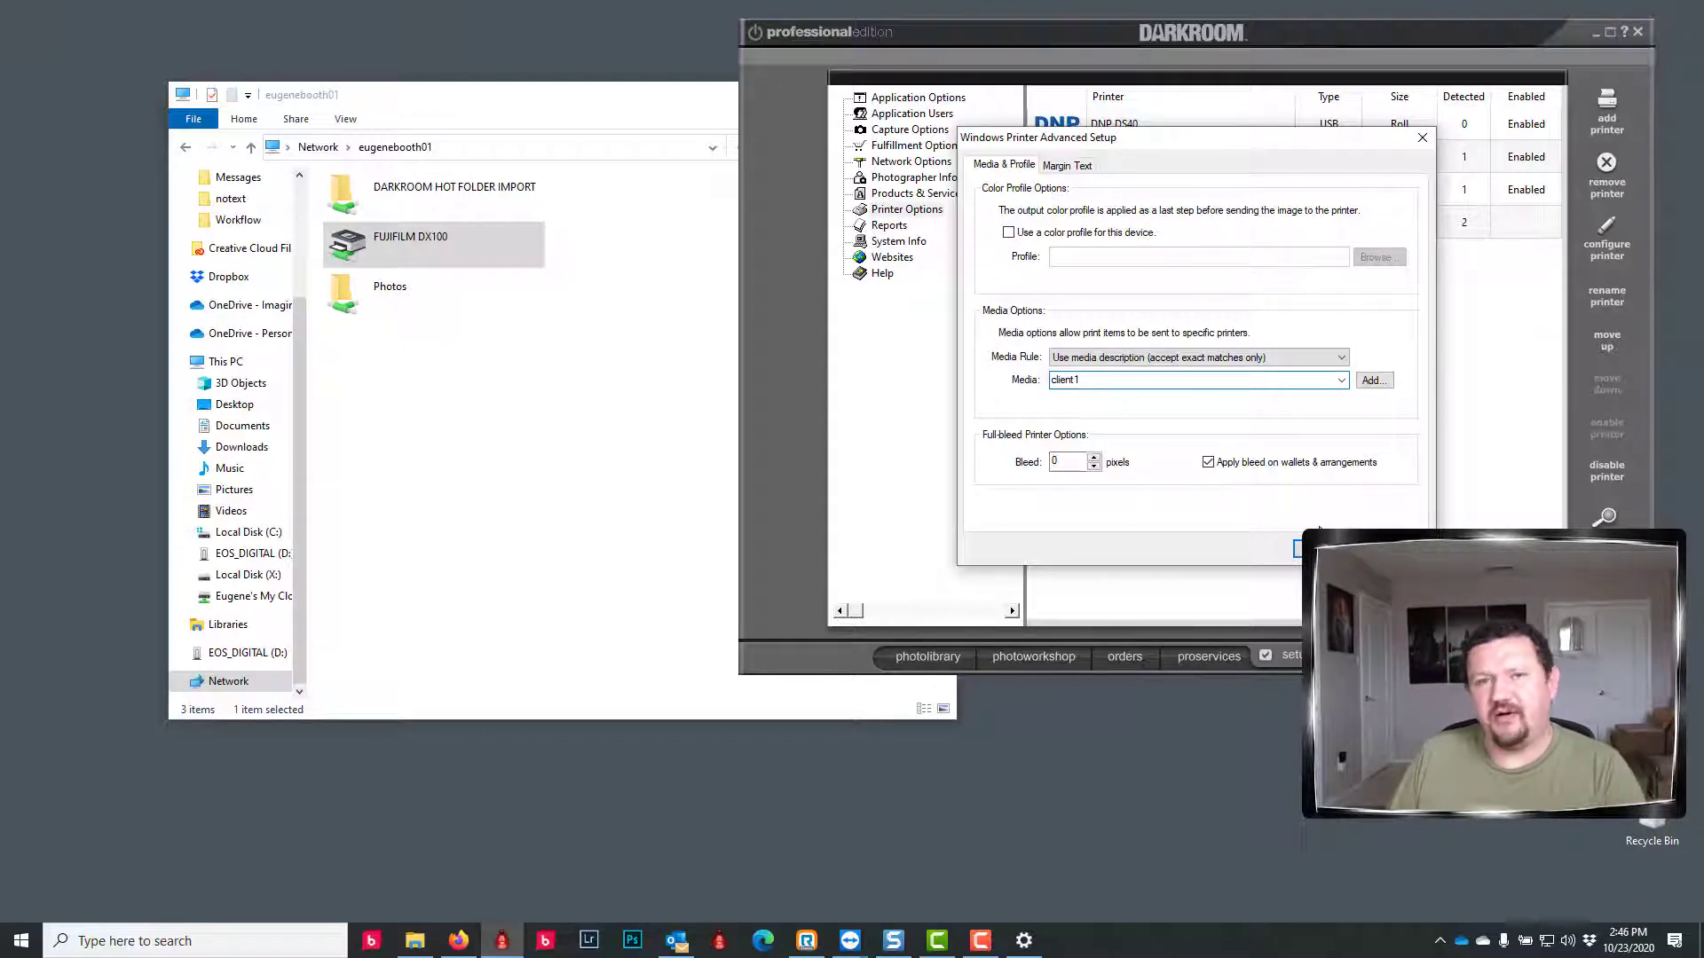
pyautogui.click(1322, 548)
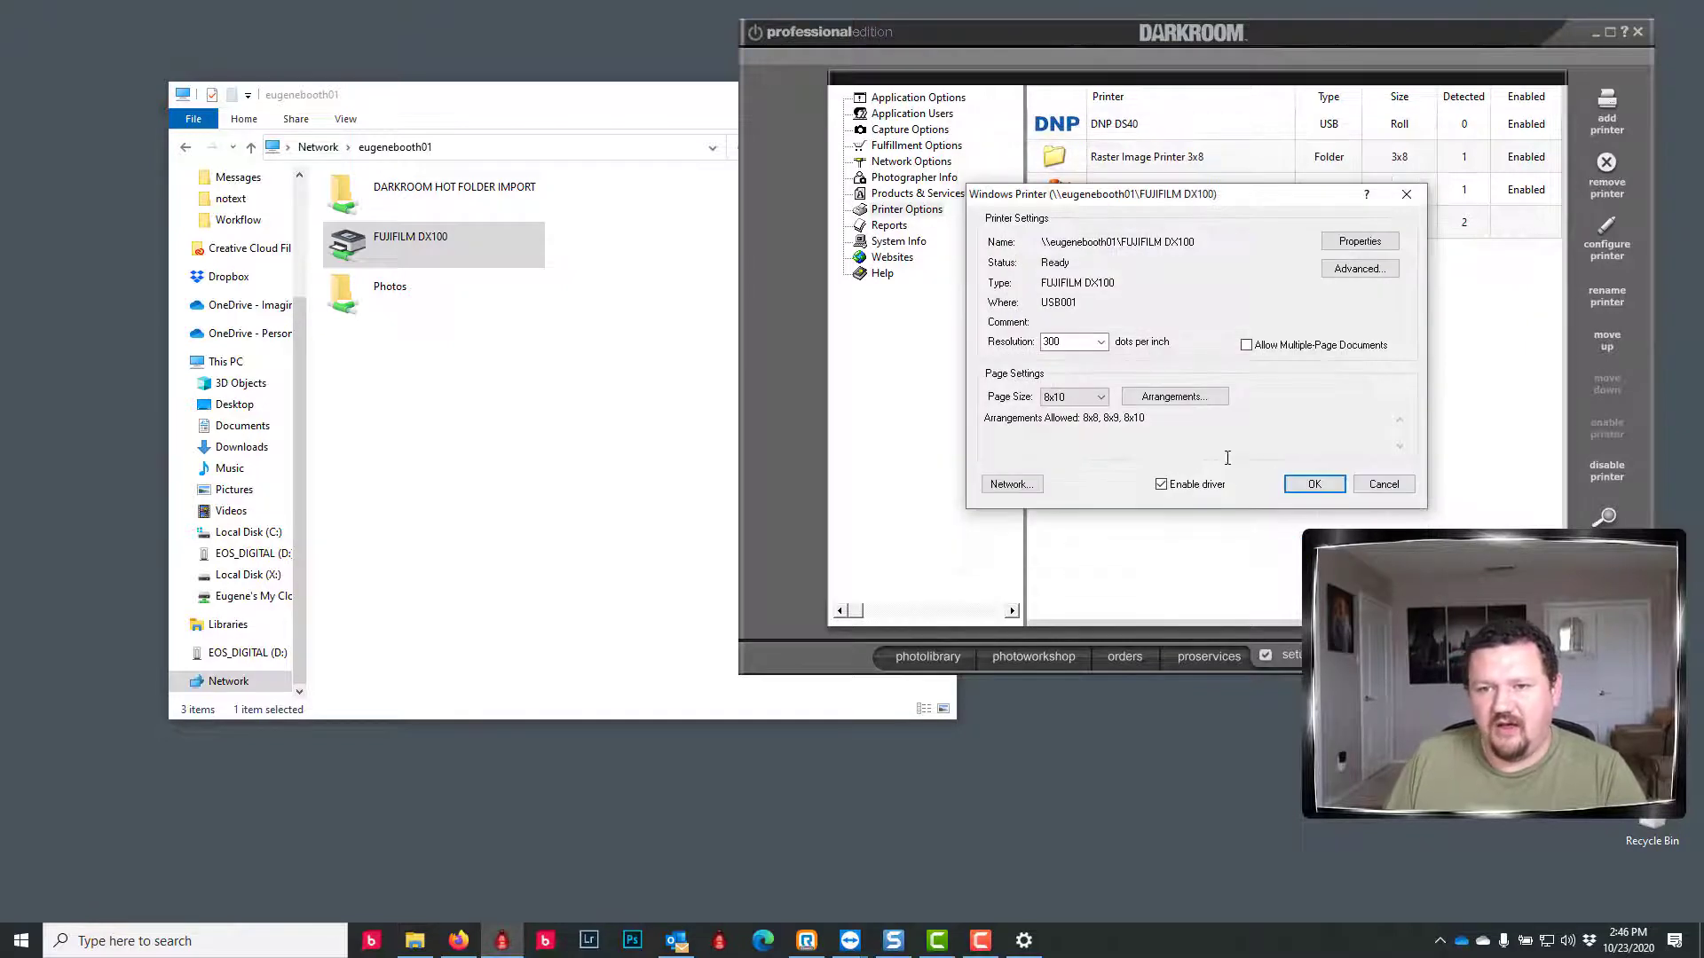
pyautogui.click(1314, 485)
# Open the Single 8x10 package of the Standard package group in the Products & Services settings.
pyautogui.click(923, 194)
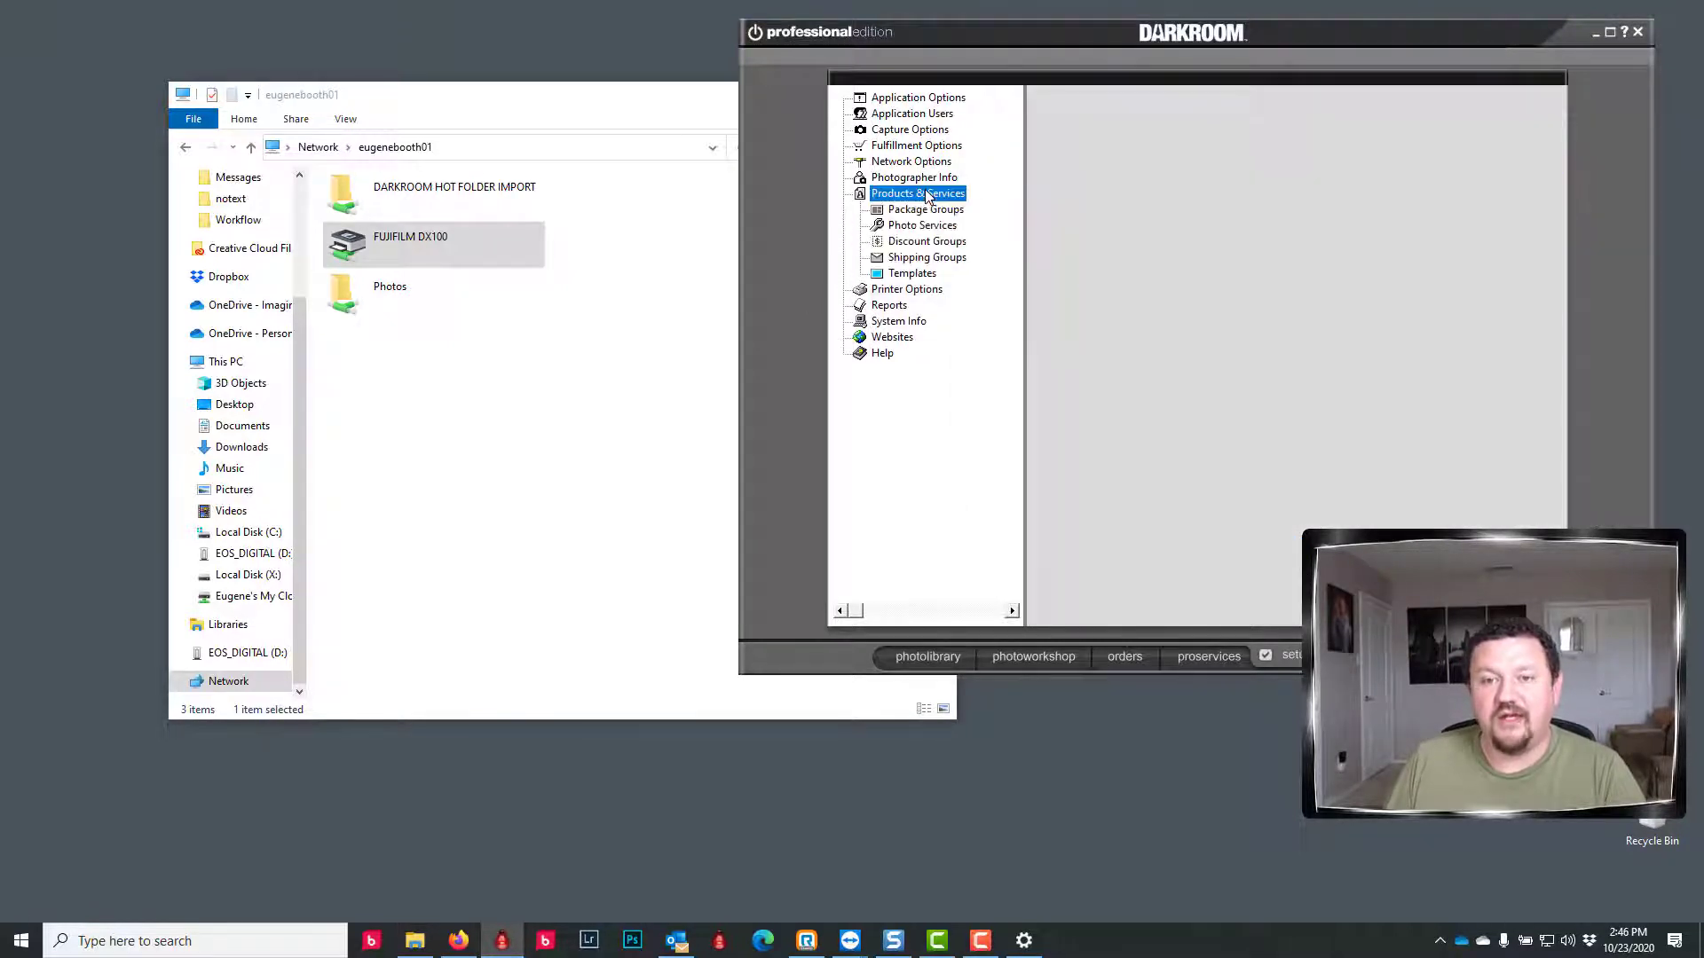
pyautogui.click(888, 211)
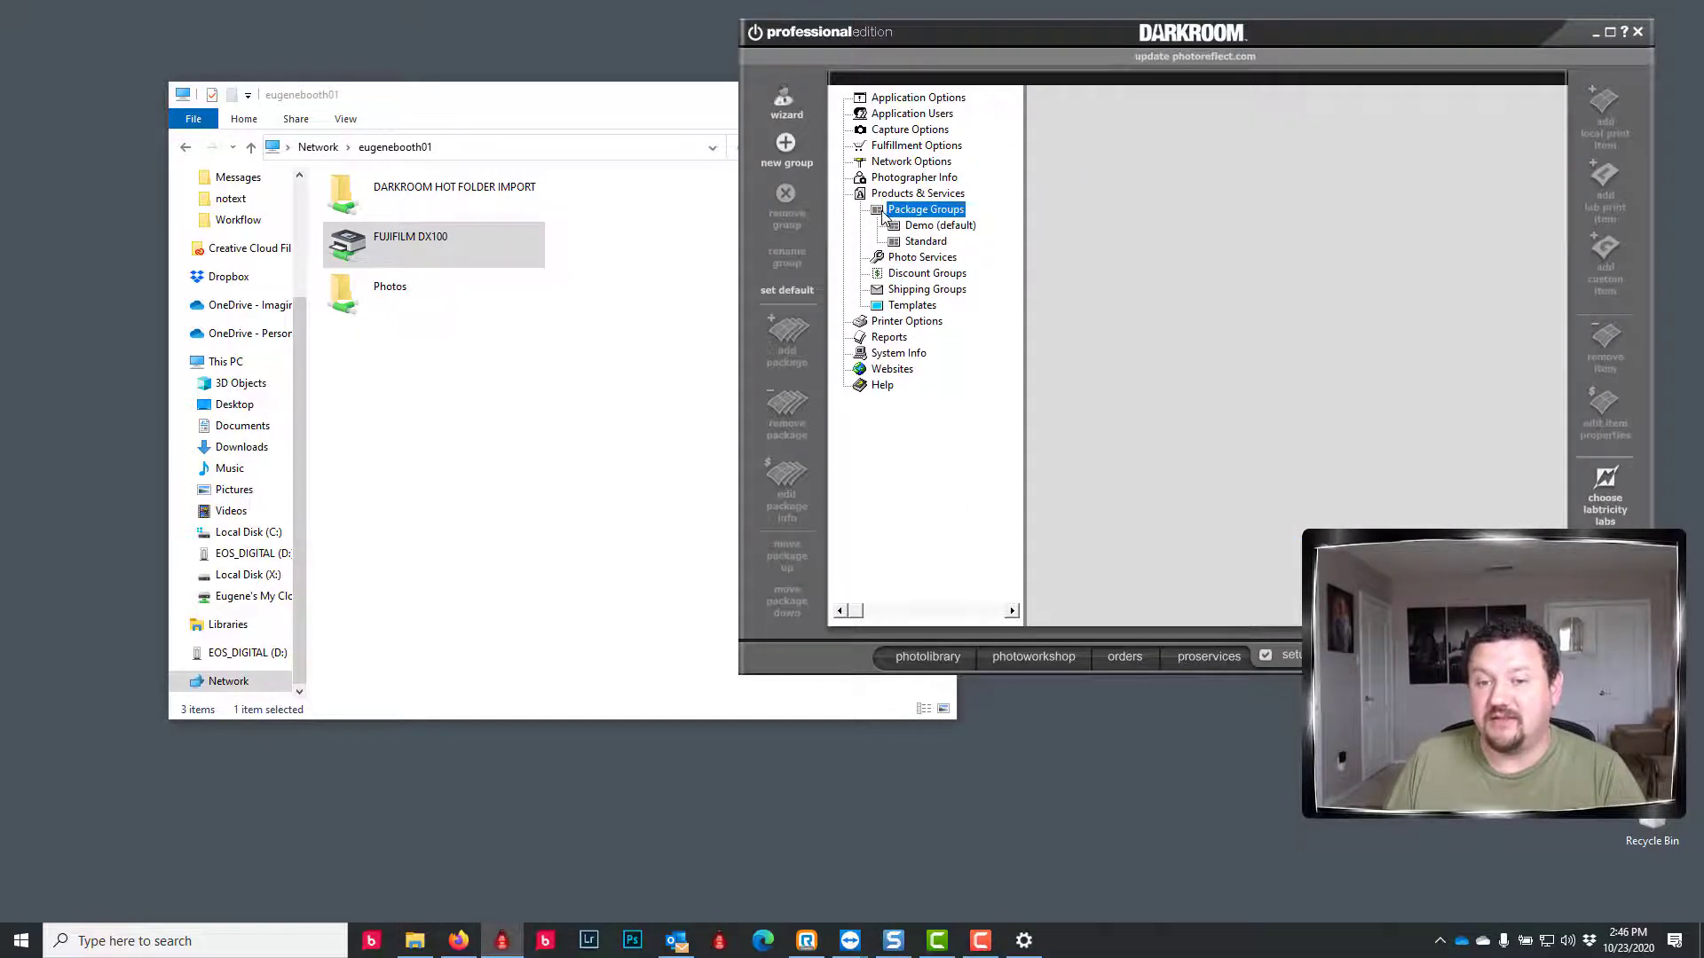
pyautogui.doubleClick(922, 243)
pyautogui.click(938, 259)
pyautogui.doubleClick(938, 259)
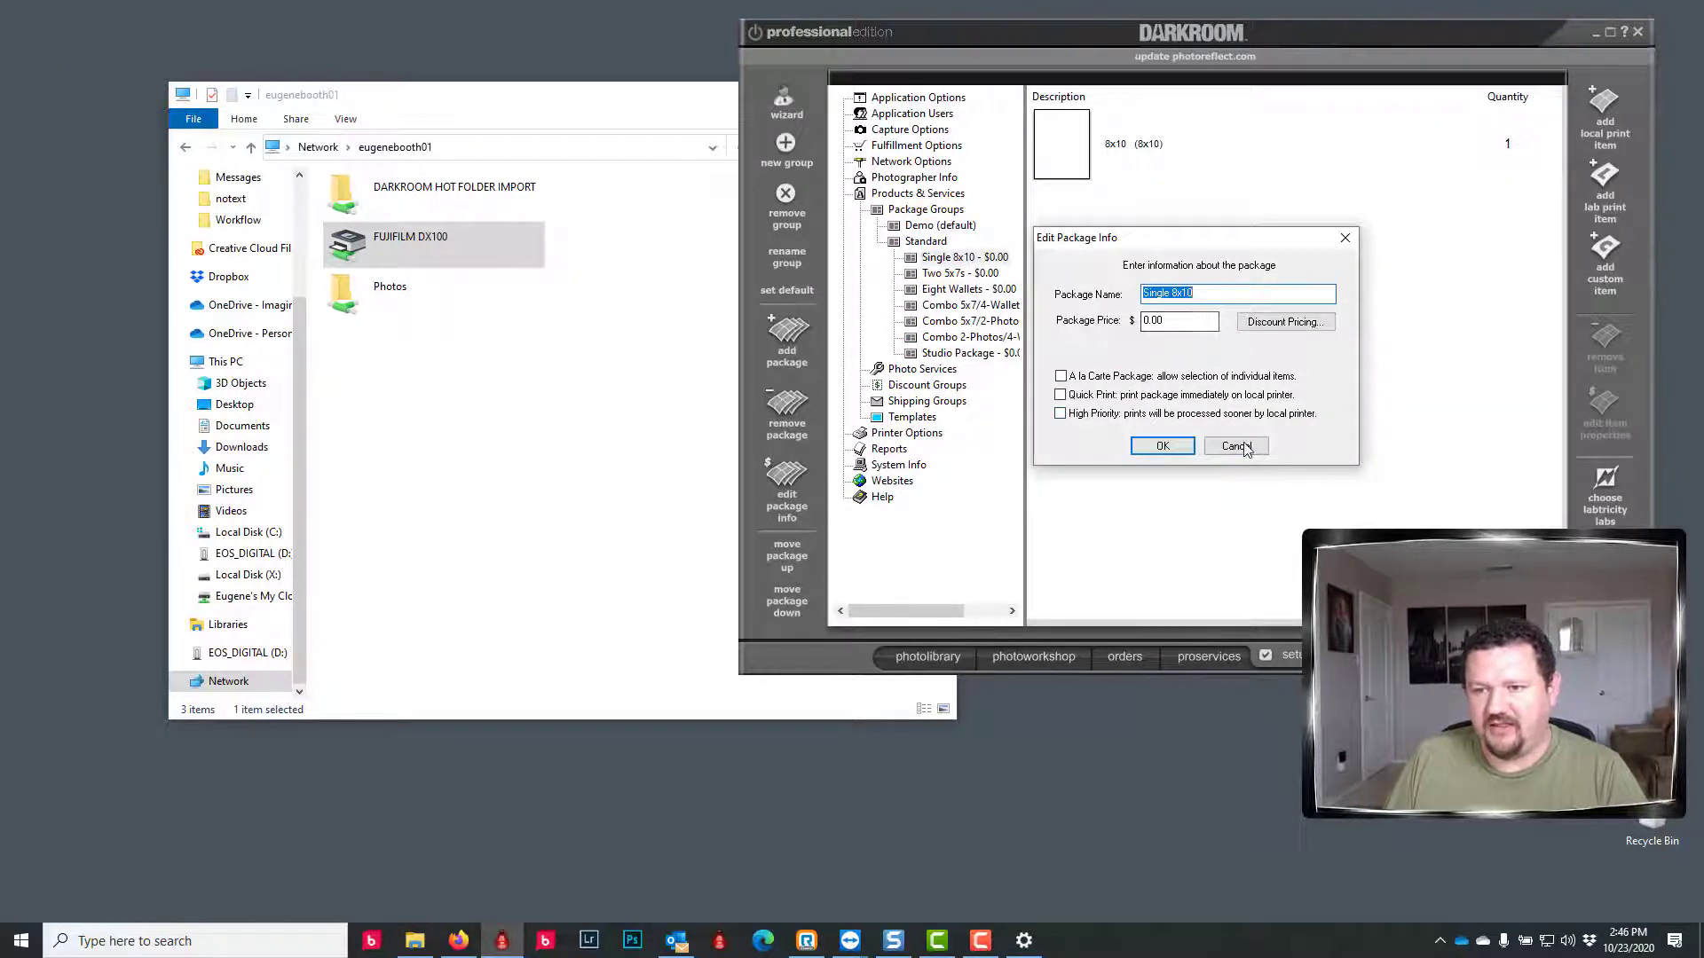
pyautogui.click(1236, 446)
# Set the media of the Single 8x10 package's 8x10 item to client1 and save the item.
pyautogui.doubleClick(1127, 144)
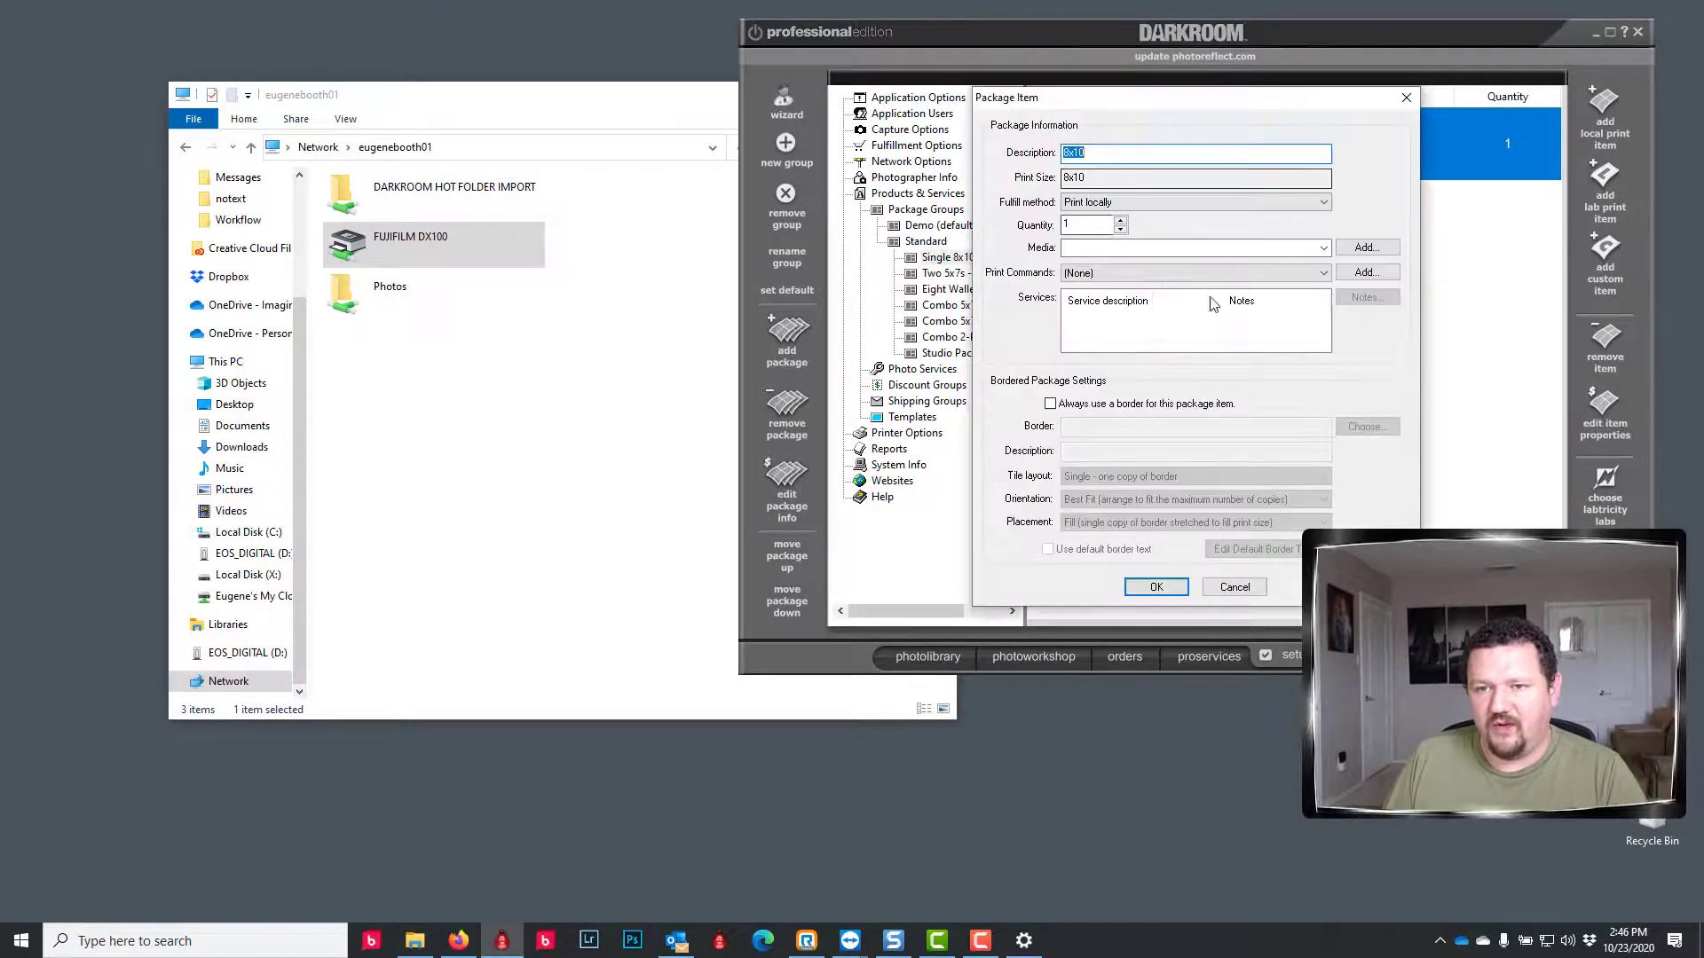
pyautogui.click(1322, 248)
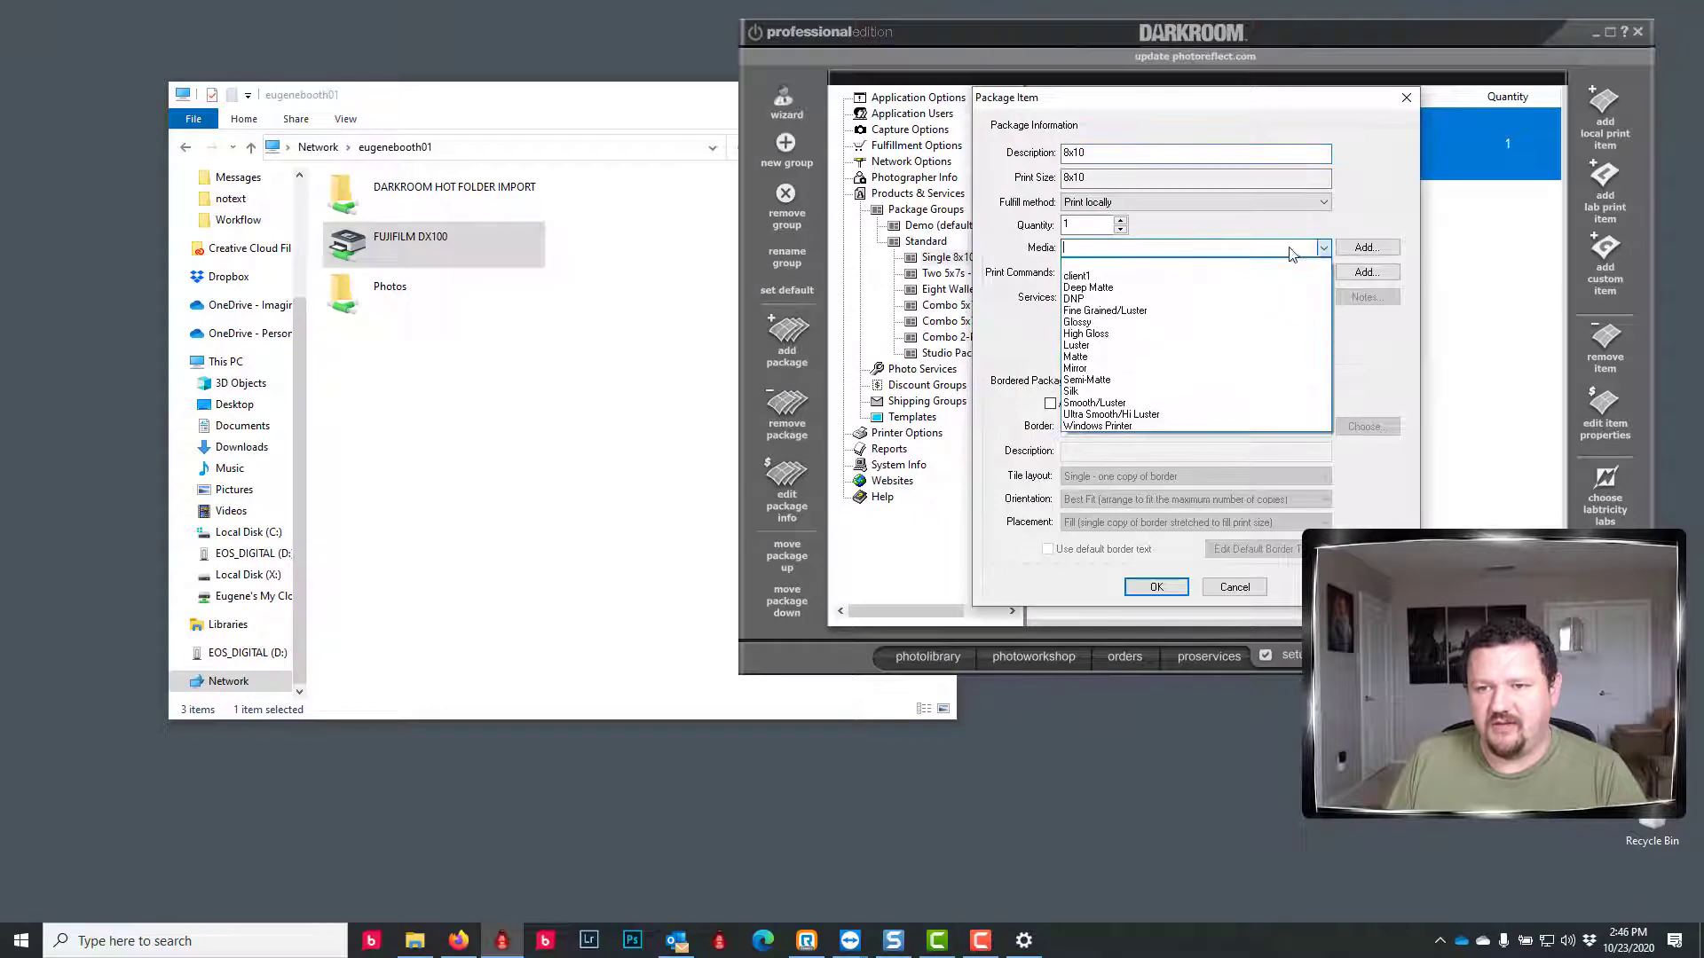
pyautogui.click(1138, 276)
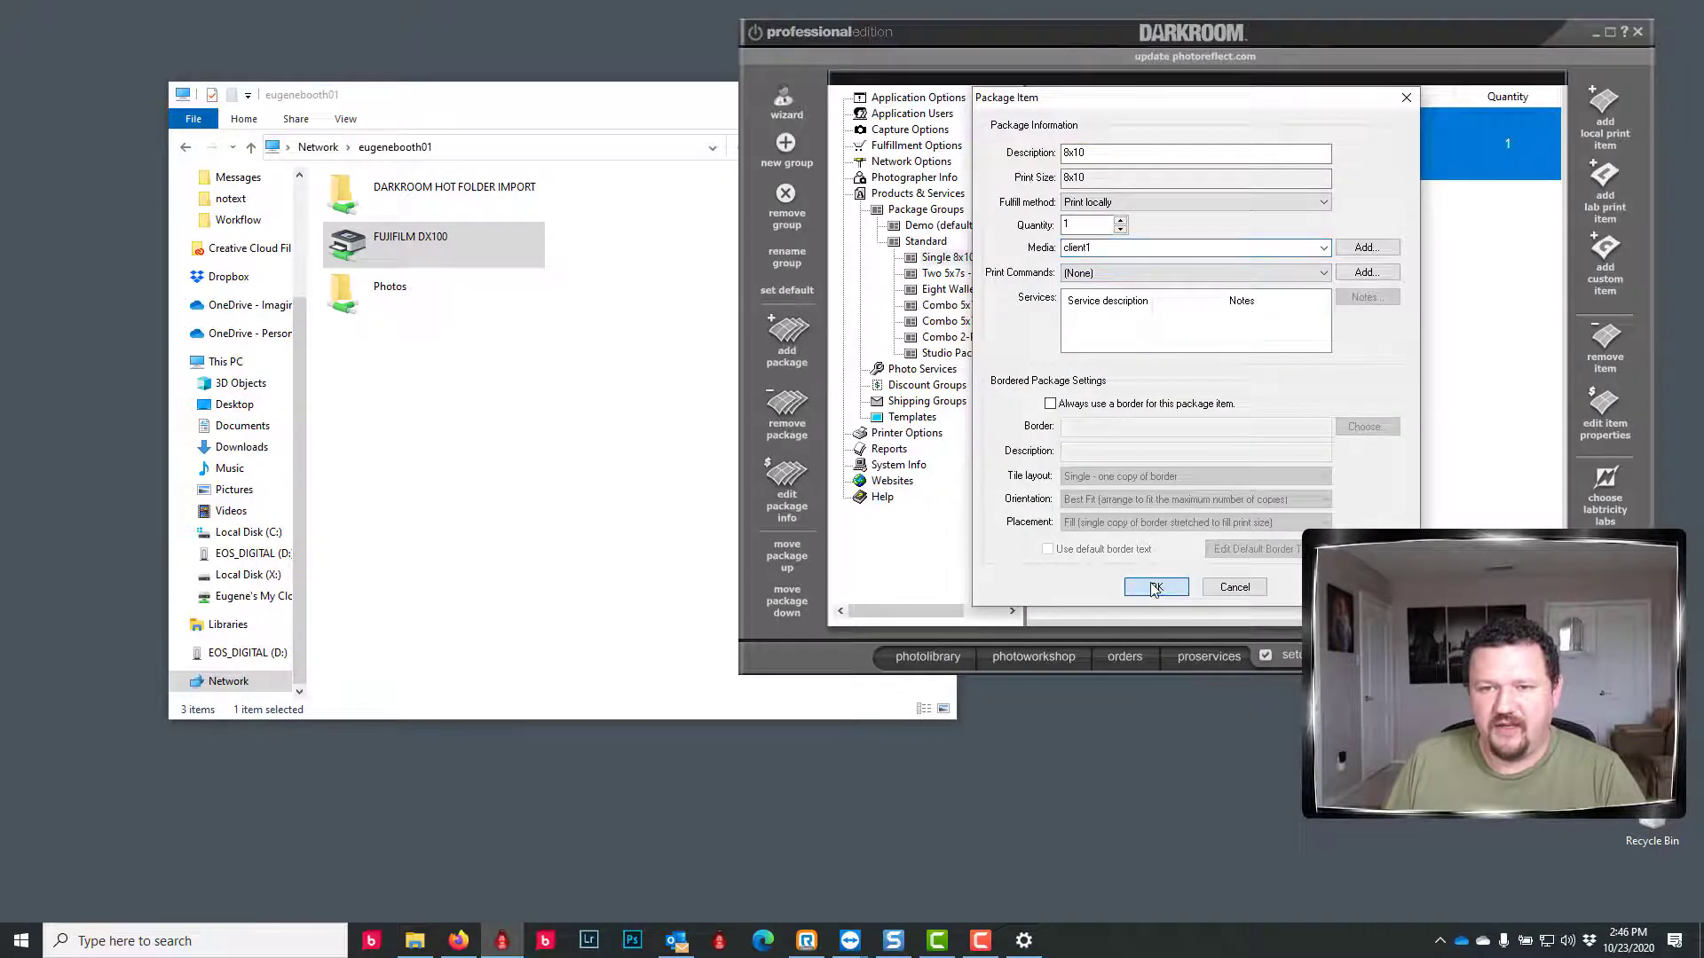
pyautogui.click(1154, 588)
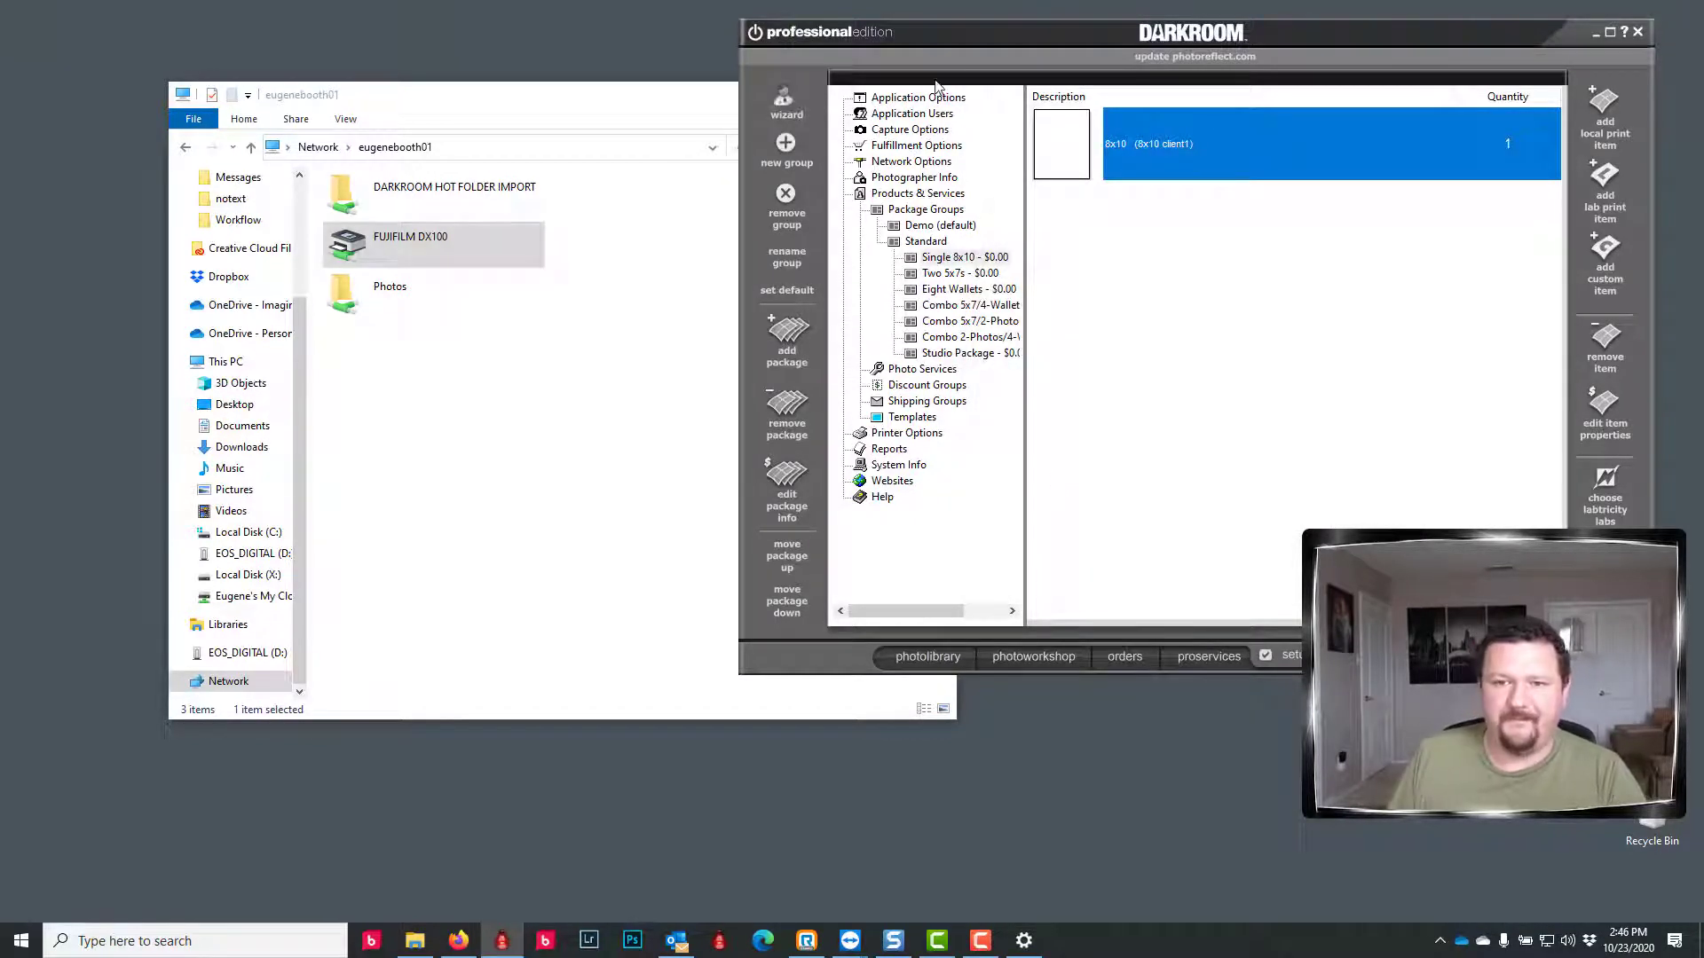